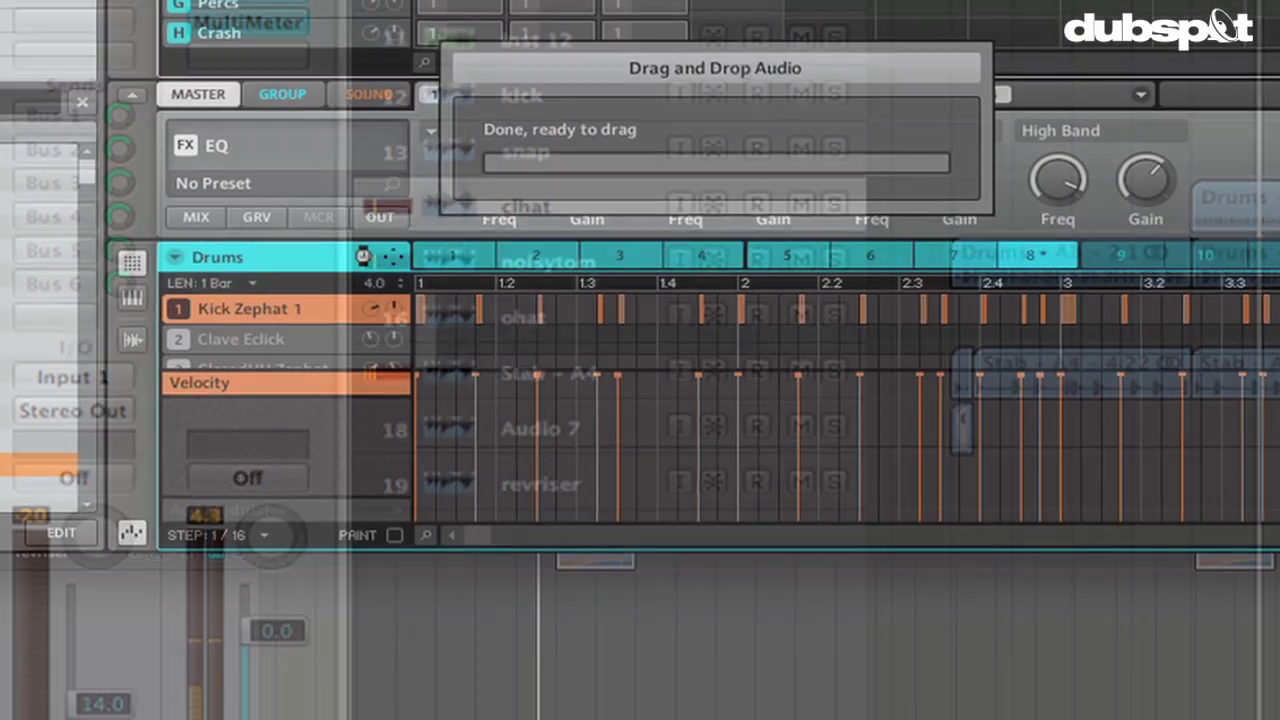
Drag the rendered Drums A8 audio from Maschine onto a new track below Logic's last track
drag(393, 257, 345, 600)
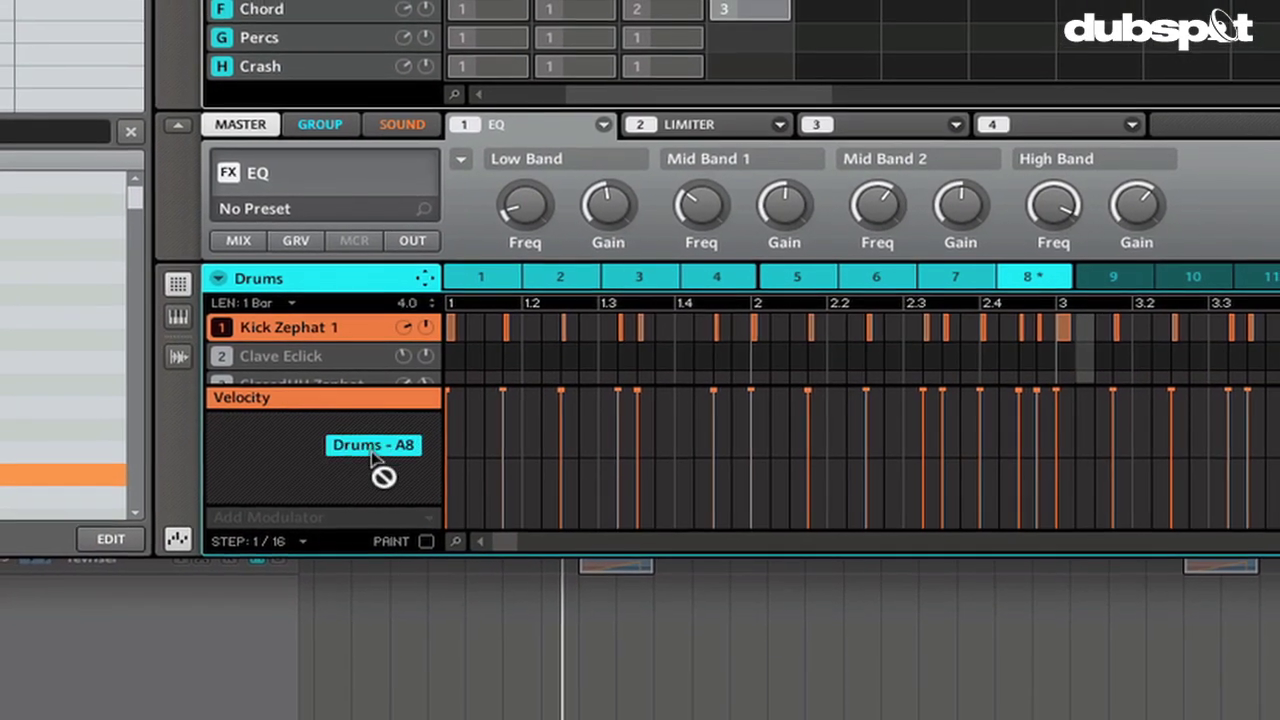
click(51, 617)
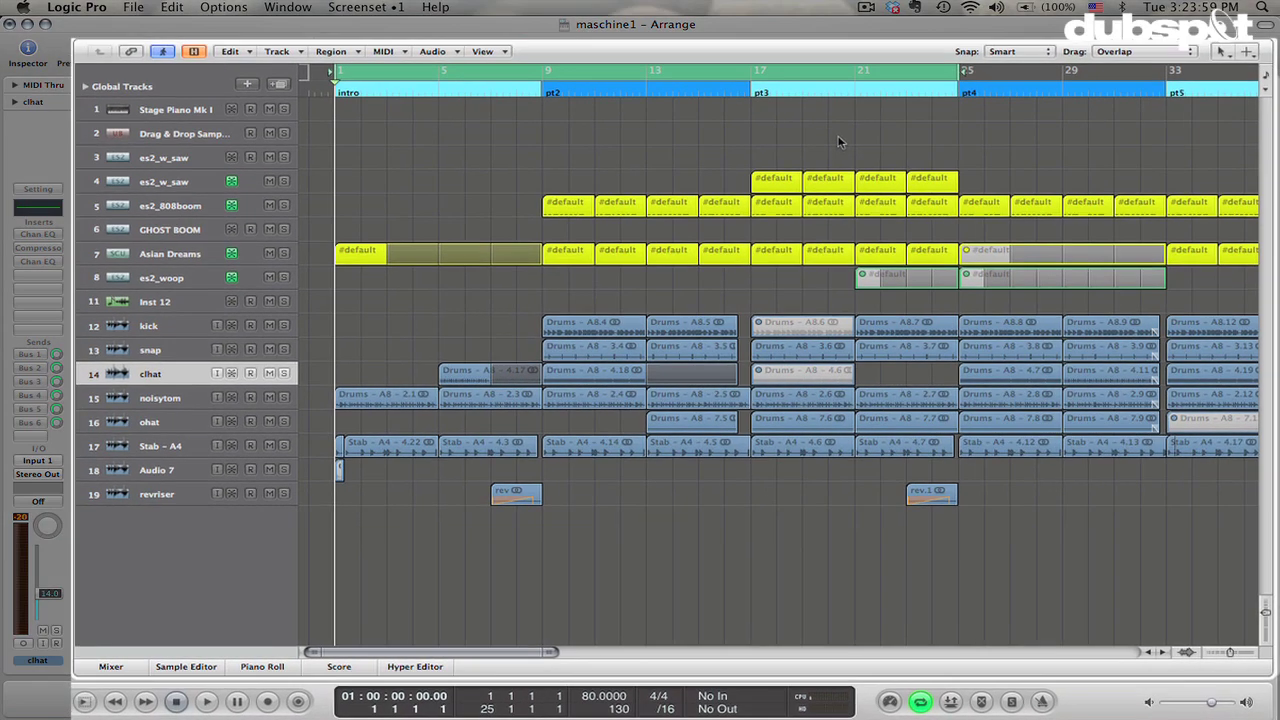
Play through the arrangement to hear the drum parts, then switch Cycle off
key(space)
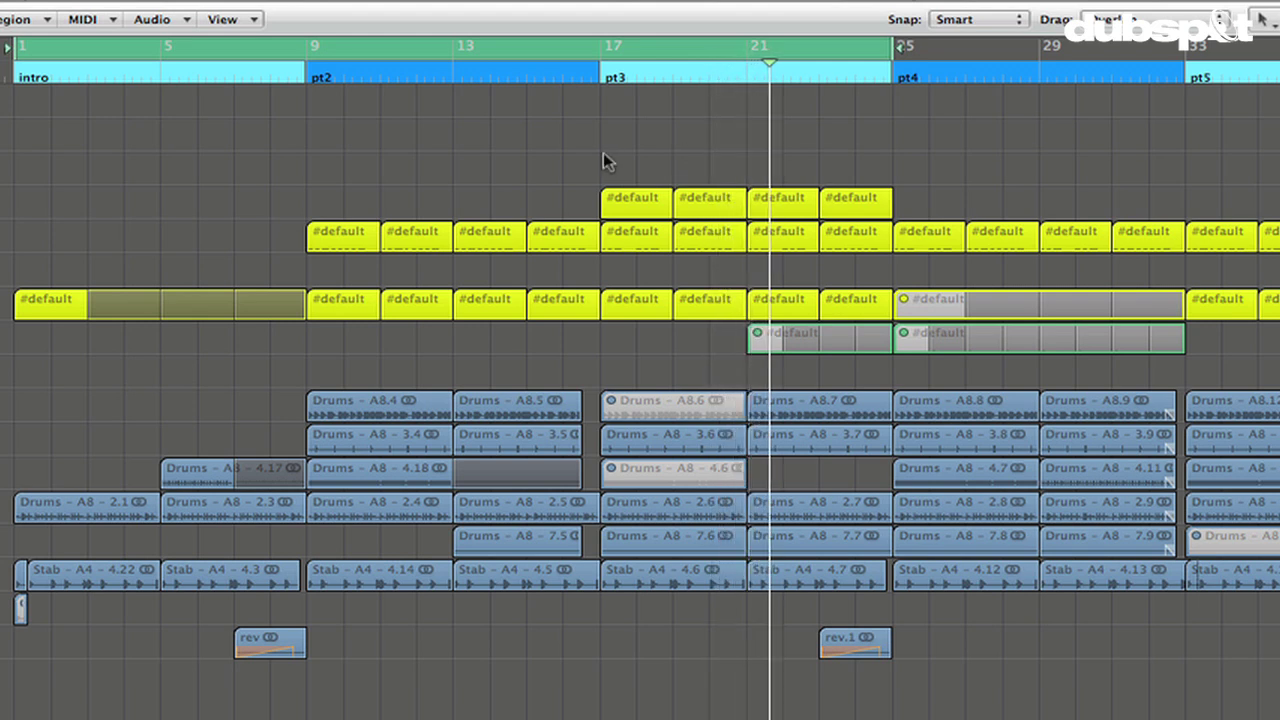
click(654, 52)
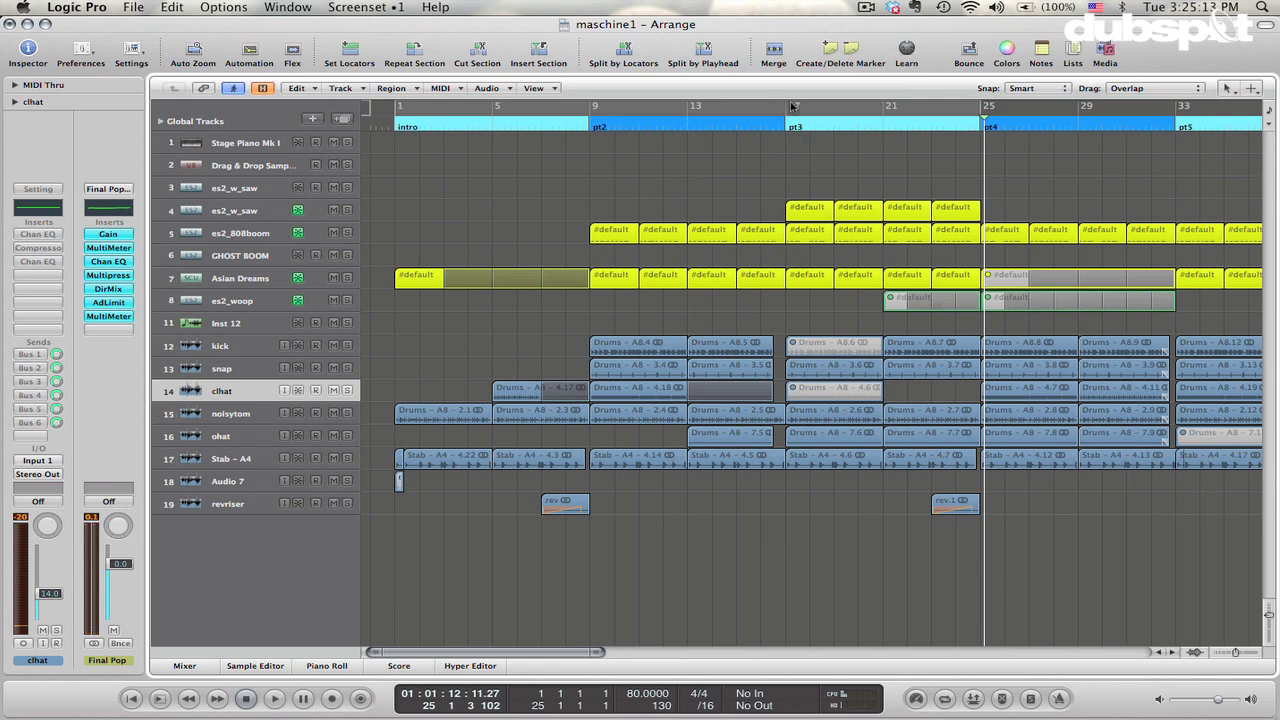
Loop bars 17–25 and audition the es2_w_saw and Asian Dreams tracks in solo
drag(791, 106, 982, 108)
click(215, 211)
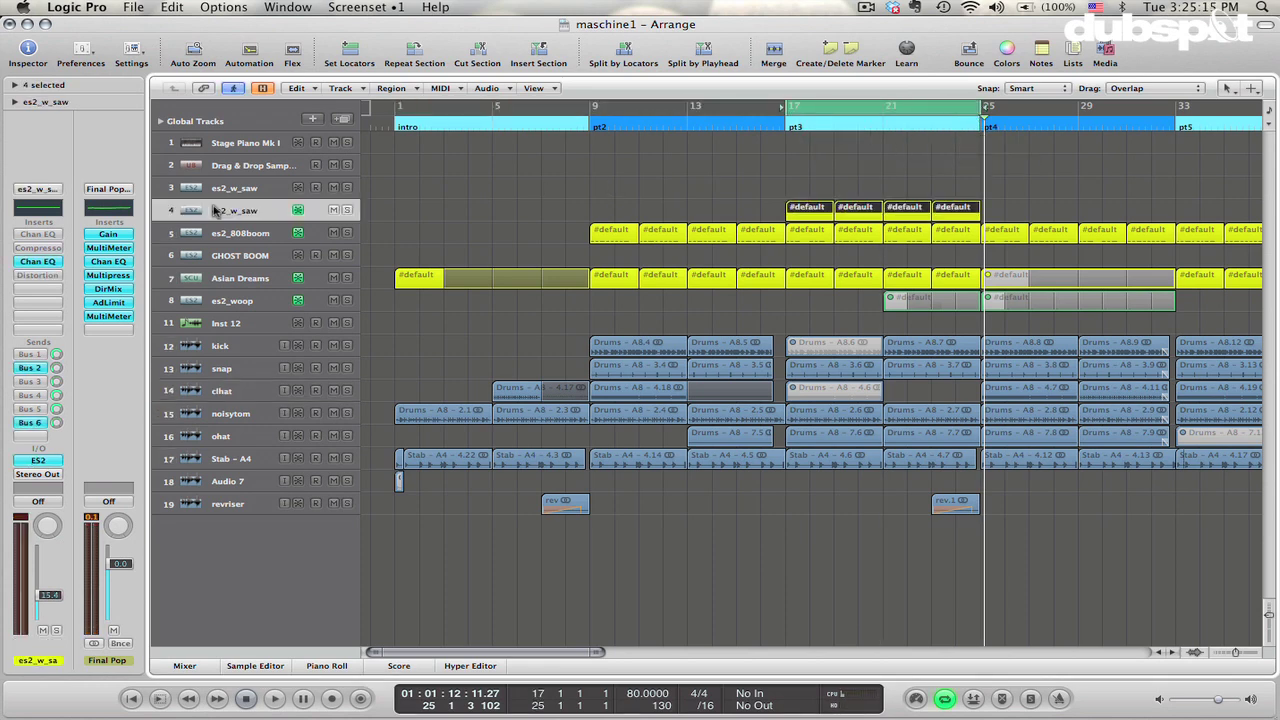
click(346, 210)
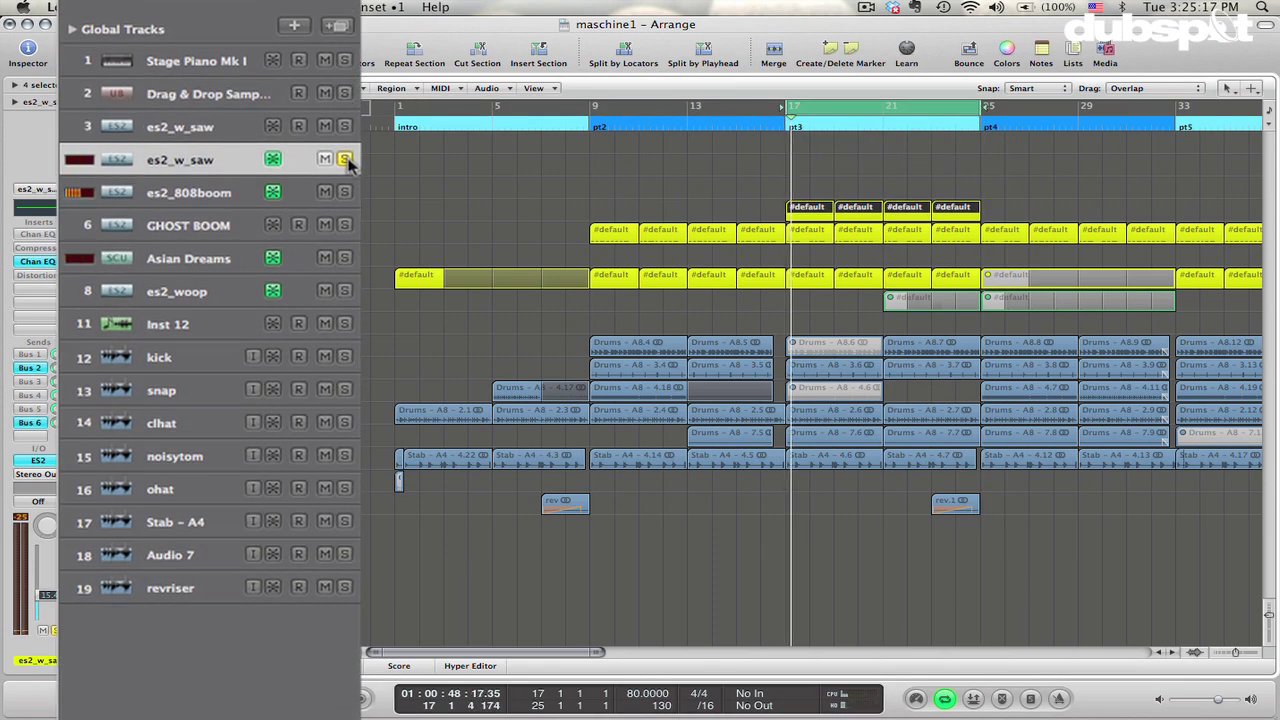
key(Down)
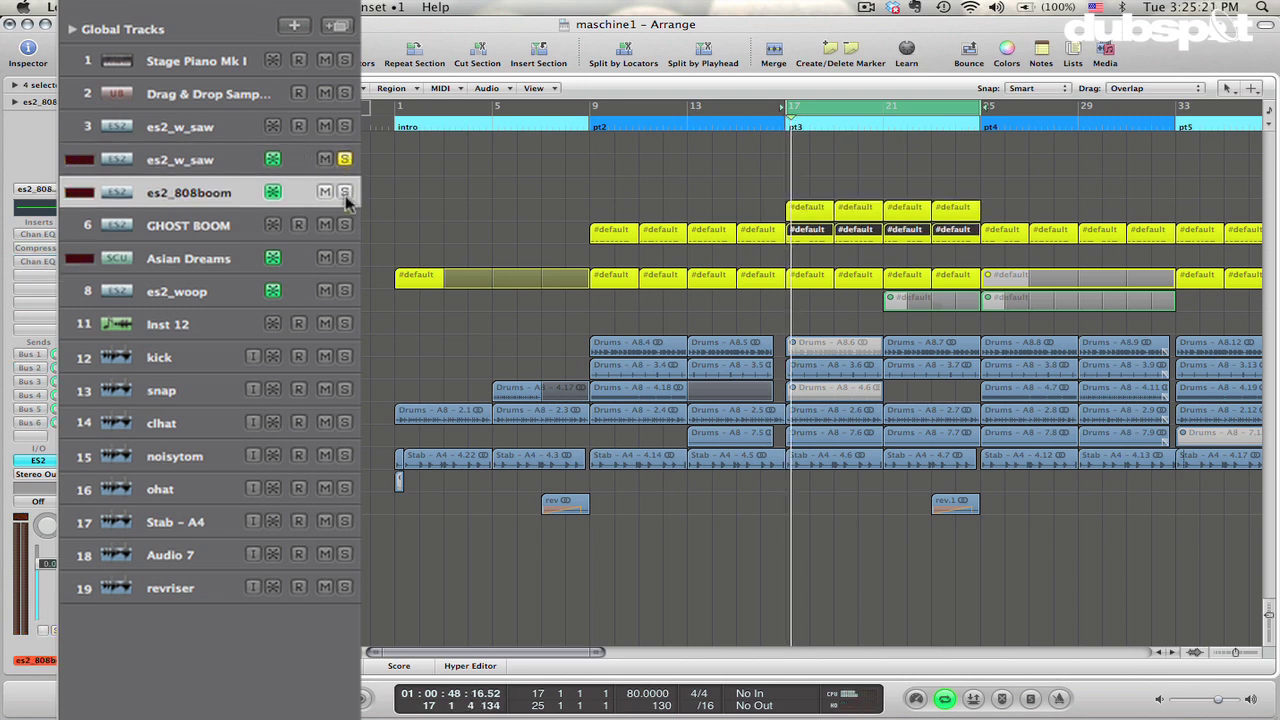
click(344, 160)
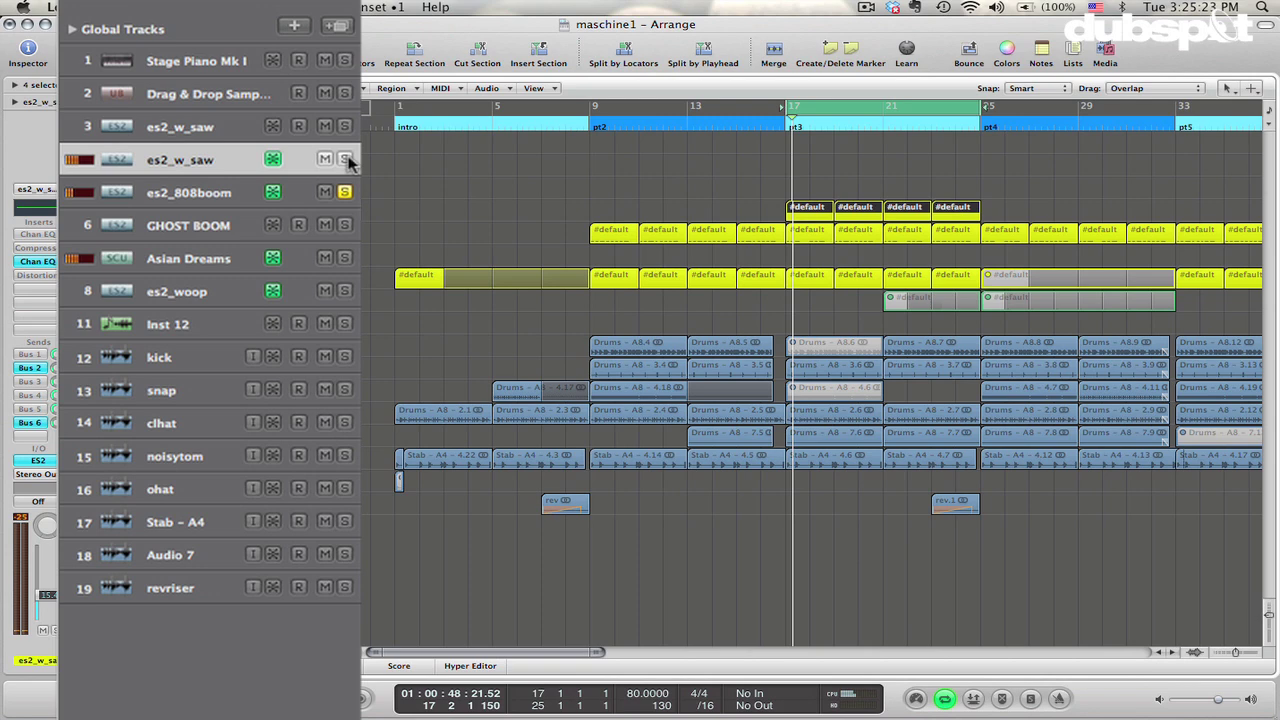
click(333, 193)
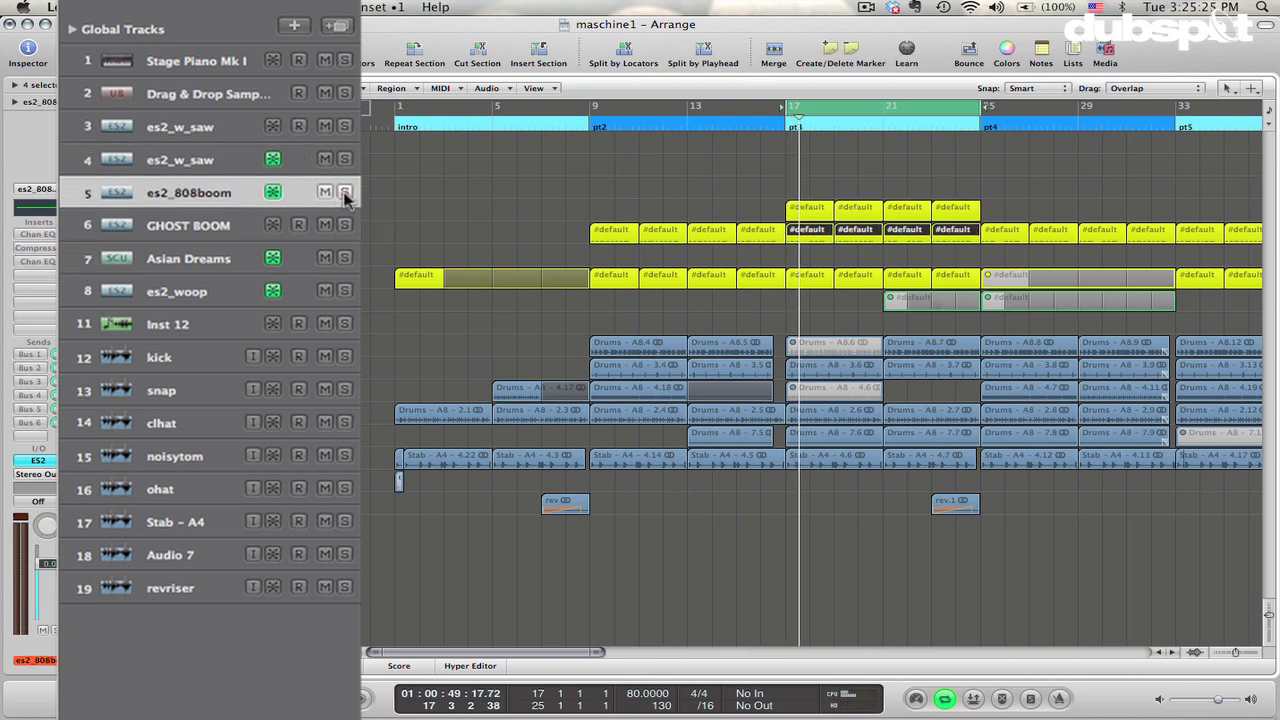
click(235, 277)
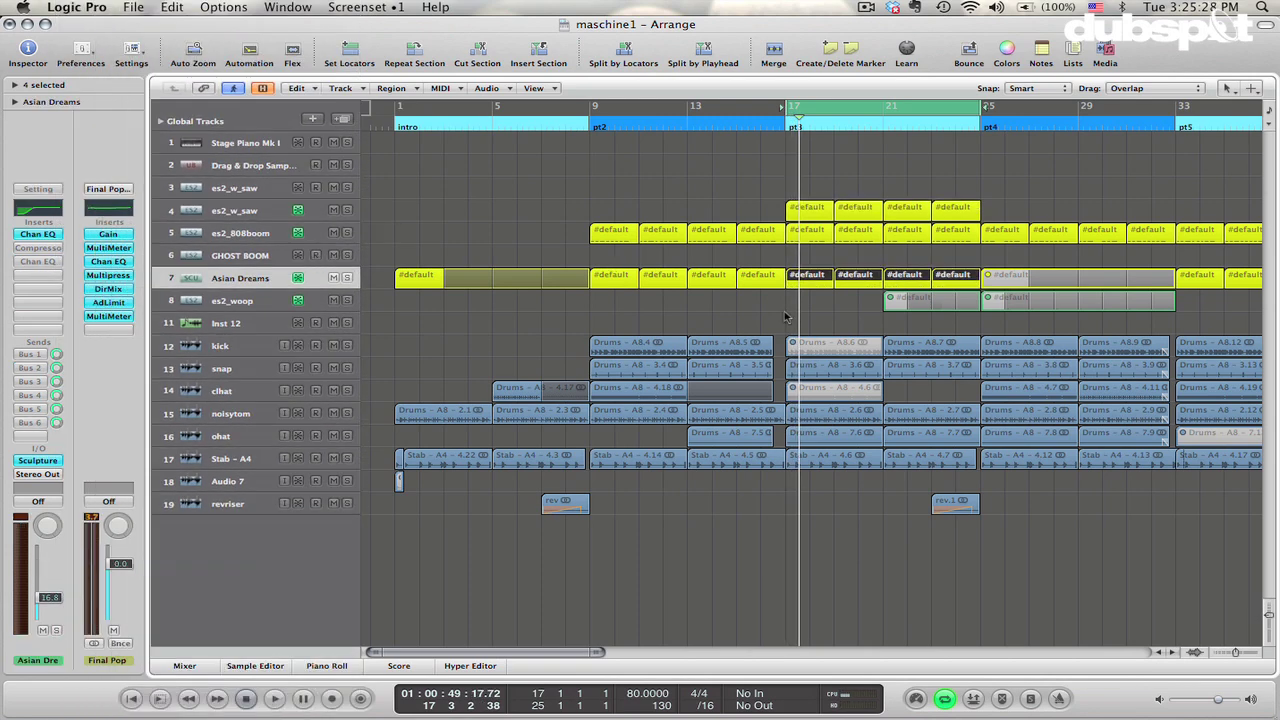
key(ctrl+s)
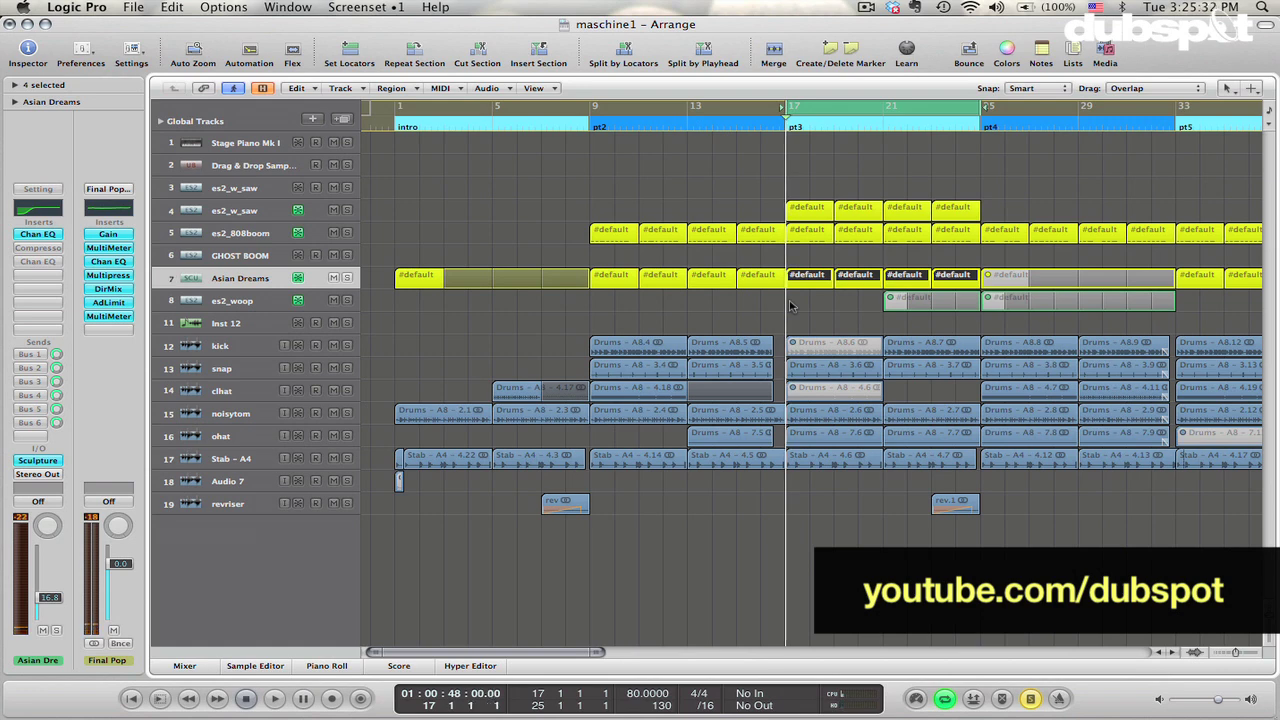
key(space)
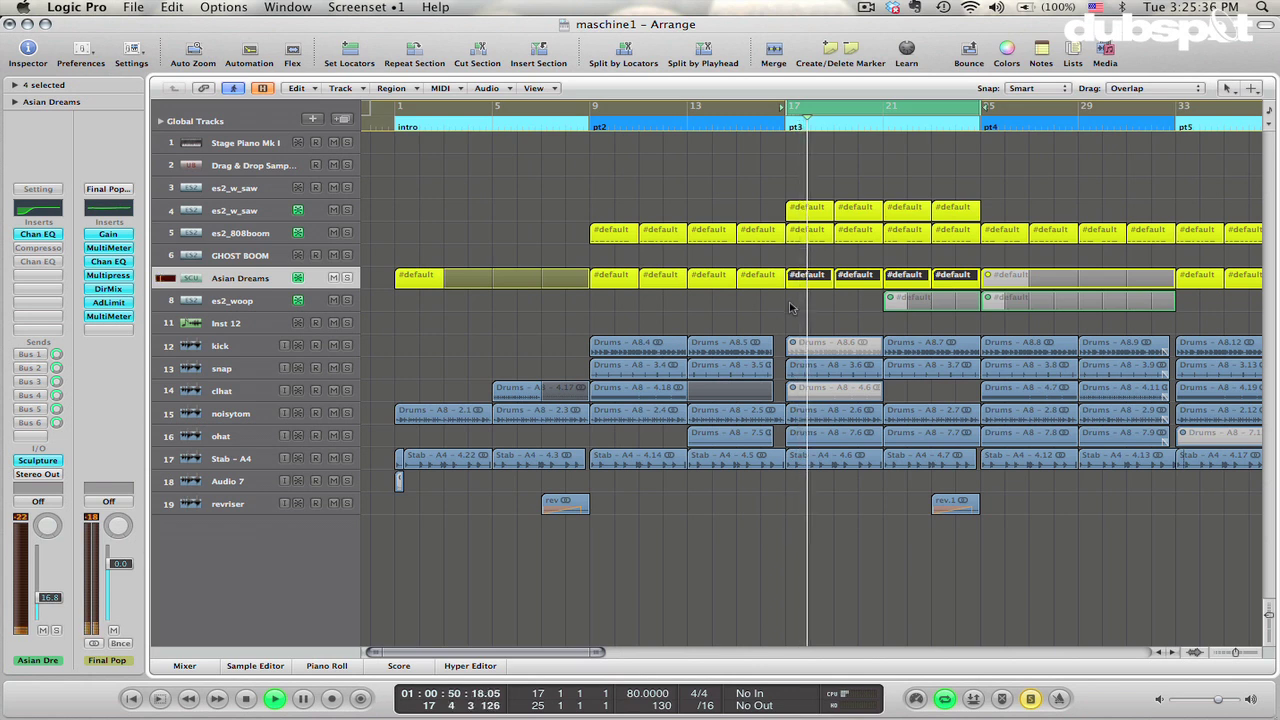
key(space)
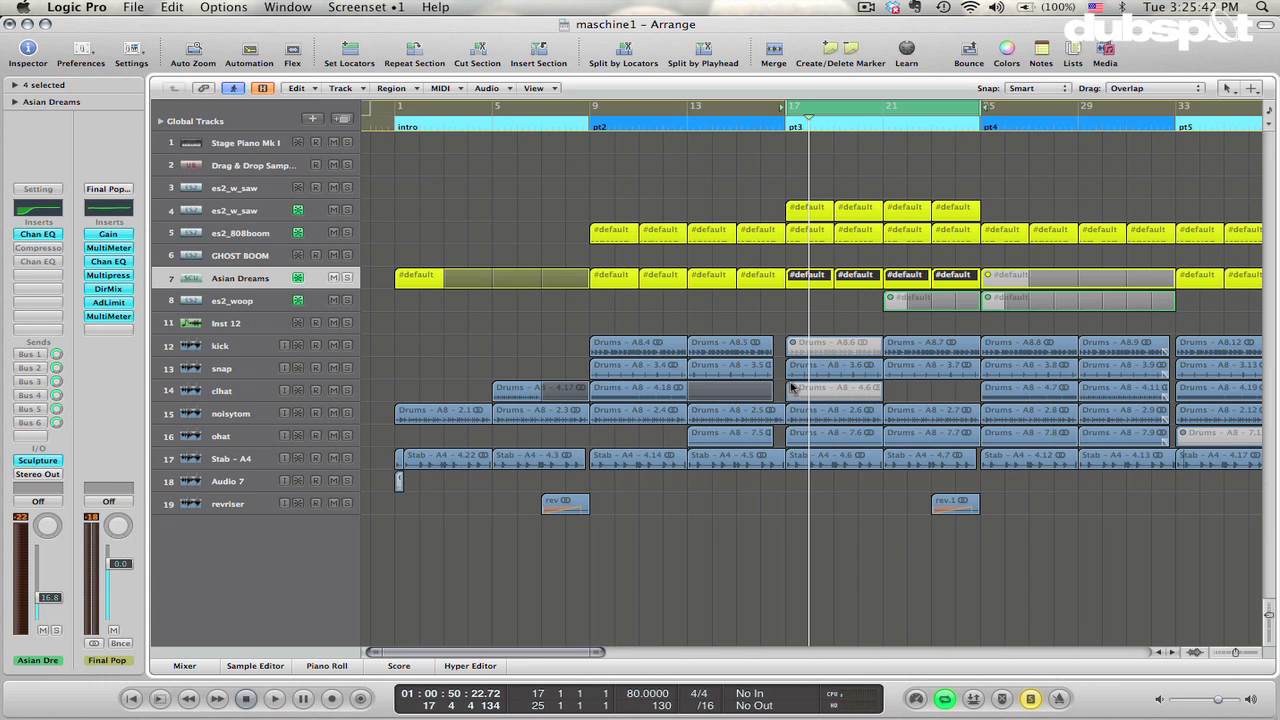
Loop bars 21–25 with kick, snap, noisytom and Stab - A4 soloed, then unsolo them all
click(233, 343)
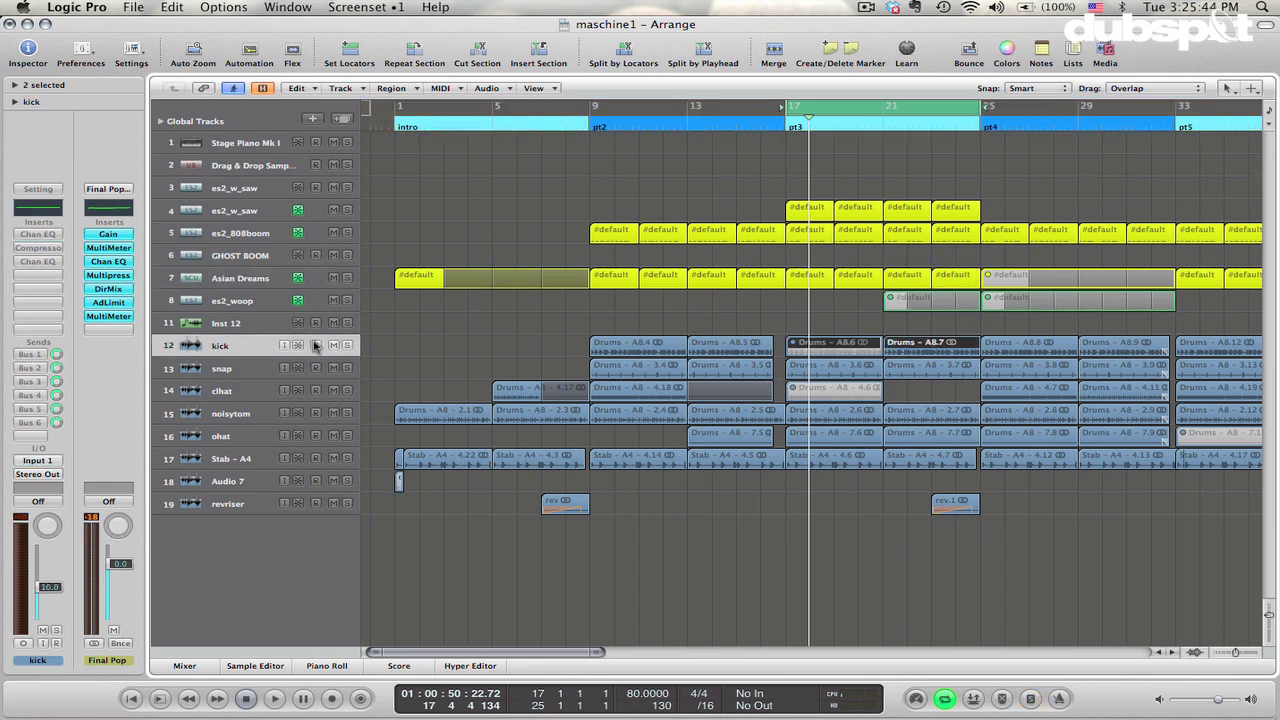
click(349, 345)
key(space)
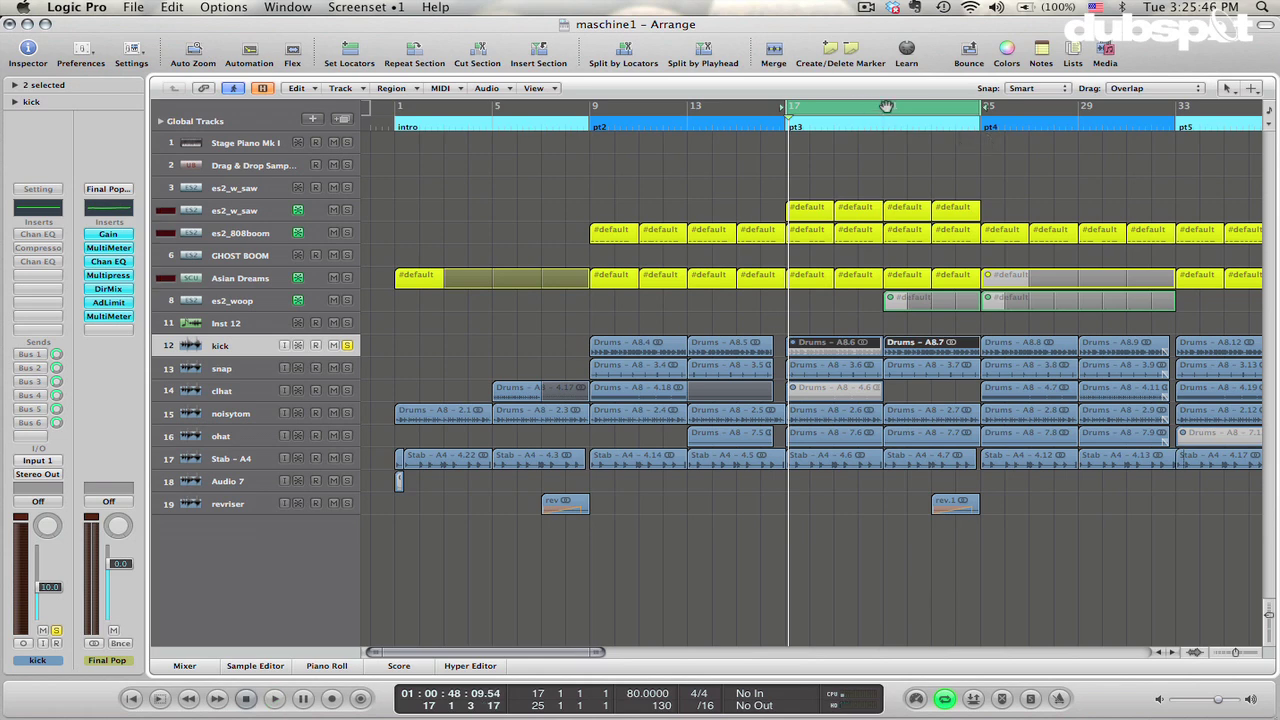
drag(906, 112, 975, 112)
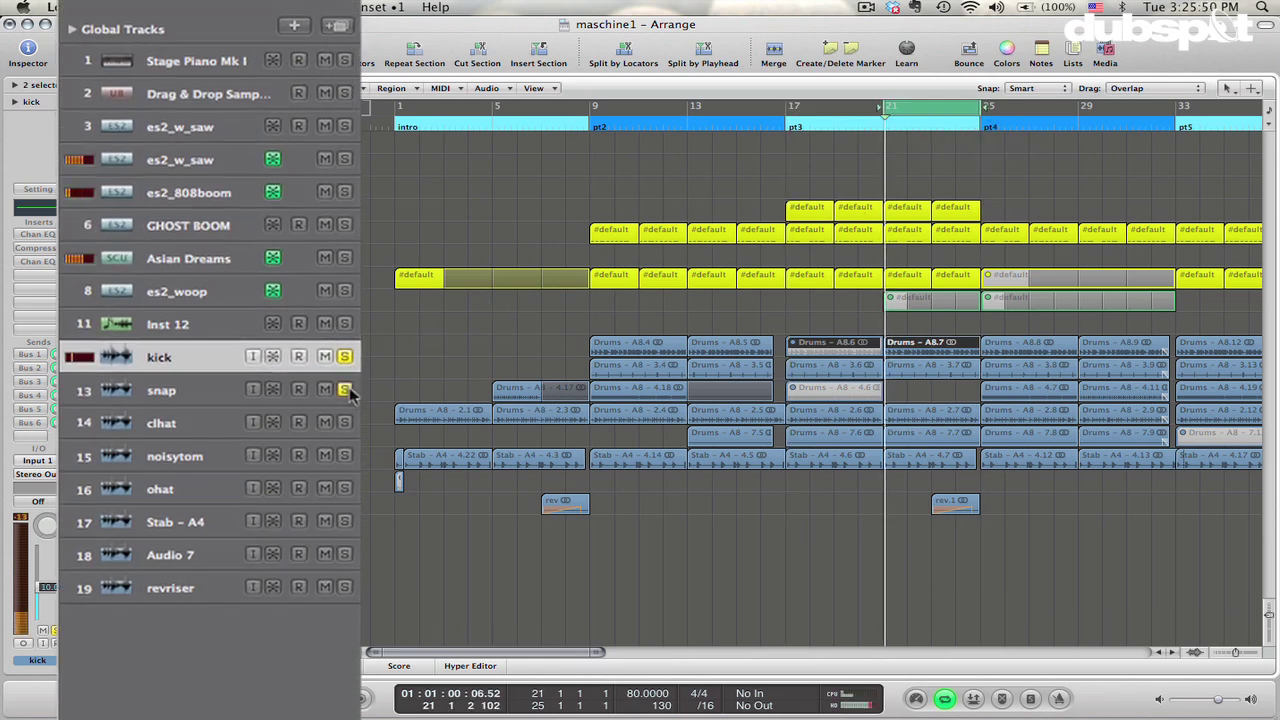
click(345, 390)
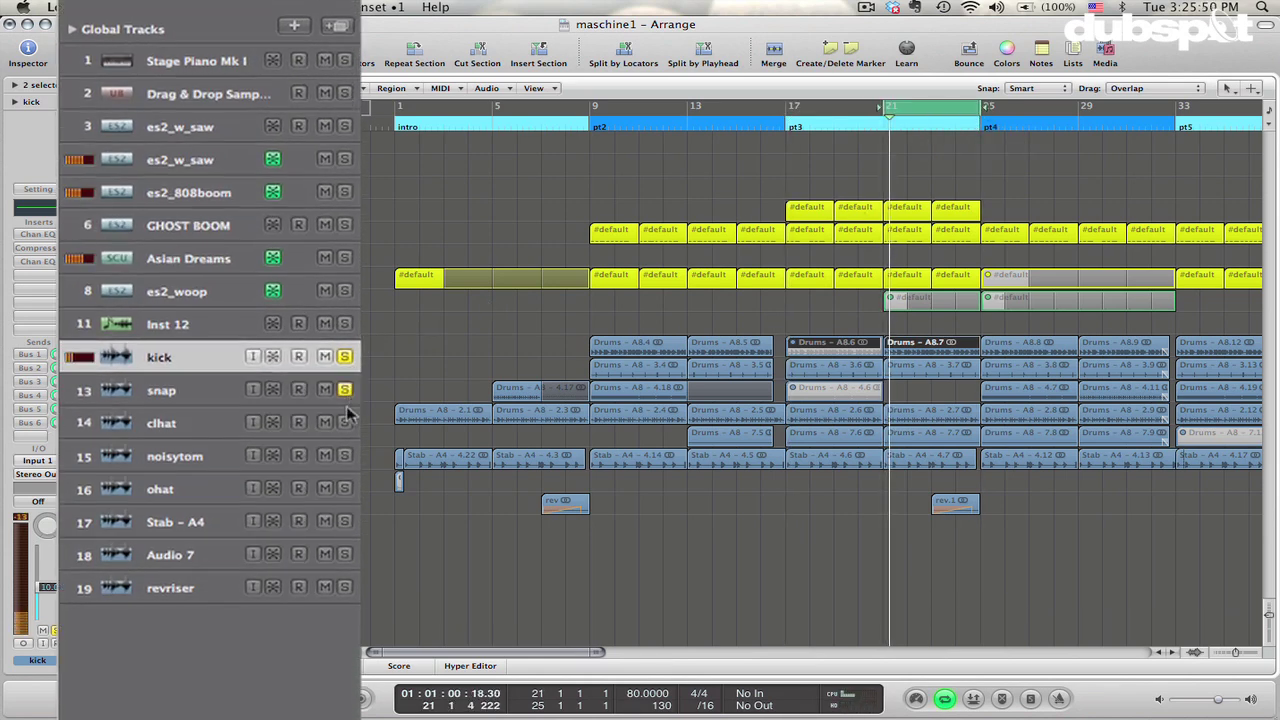
click(344, 456)
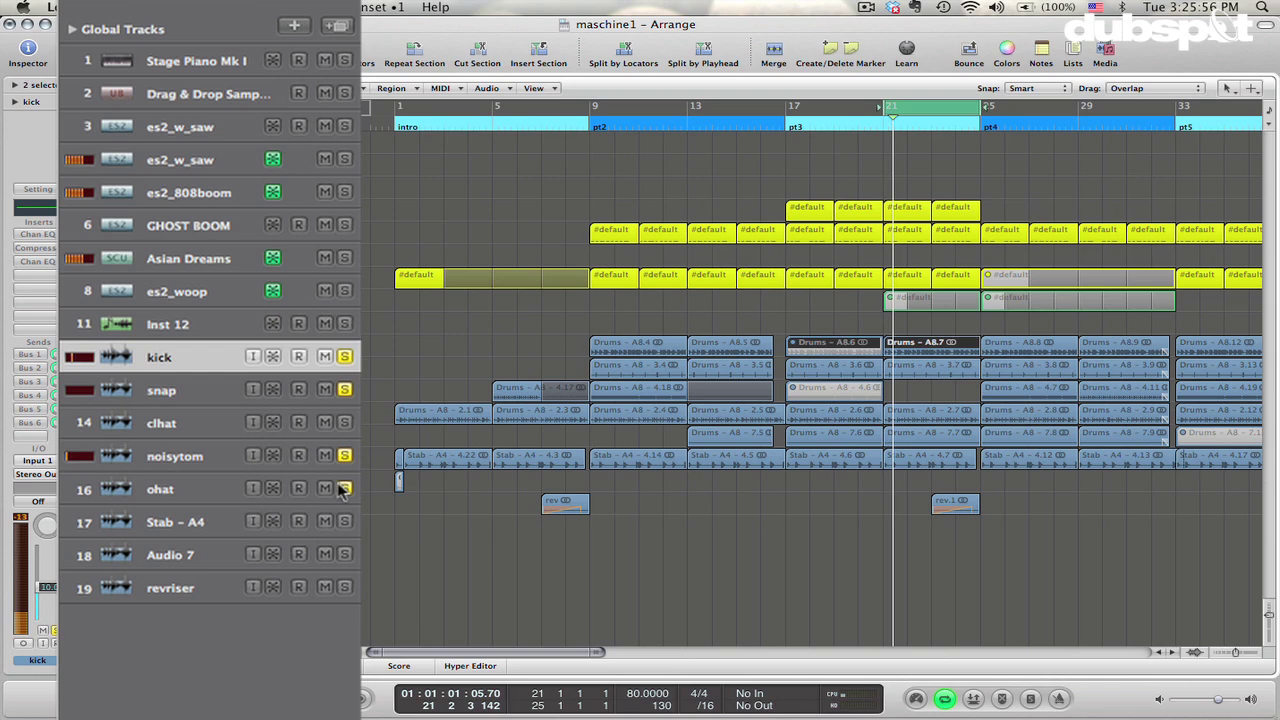
click(345, 521)
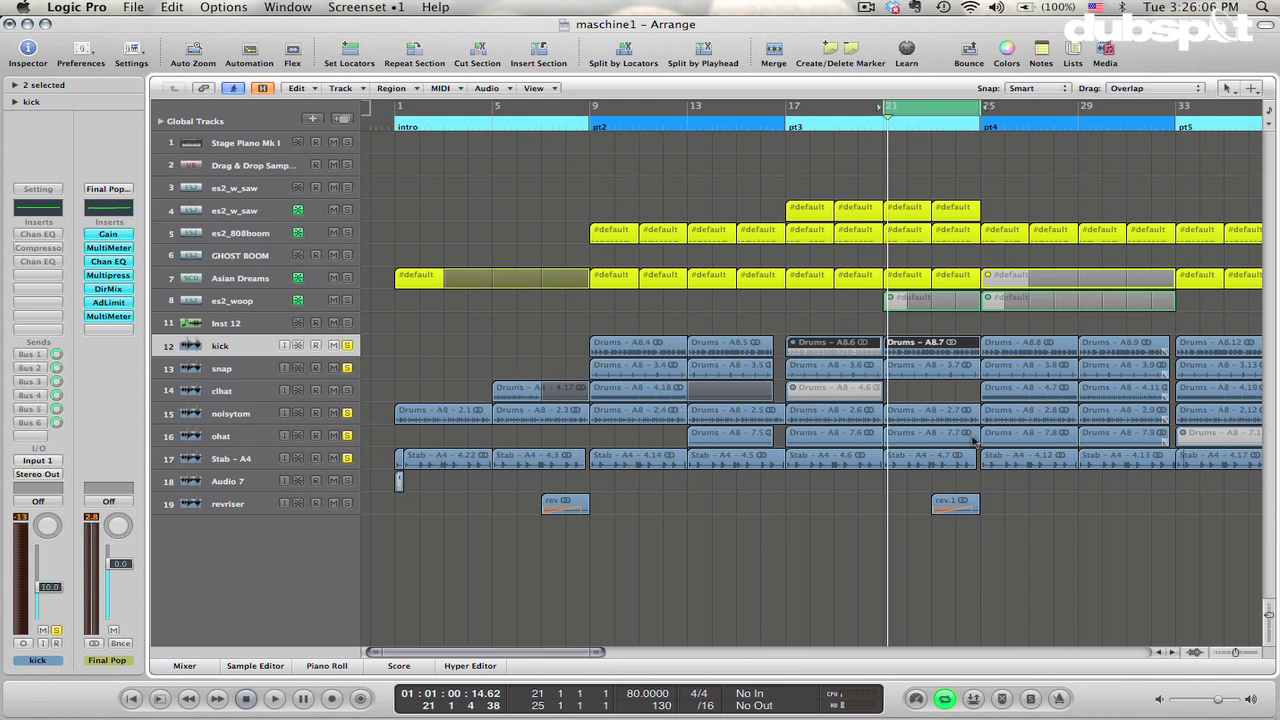
click(547, 265)
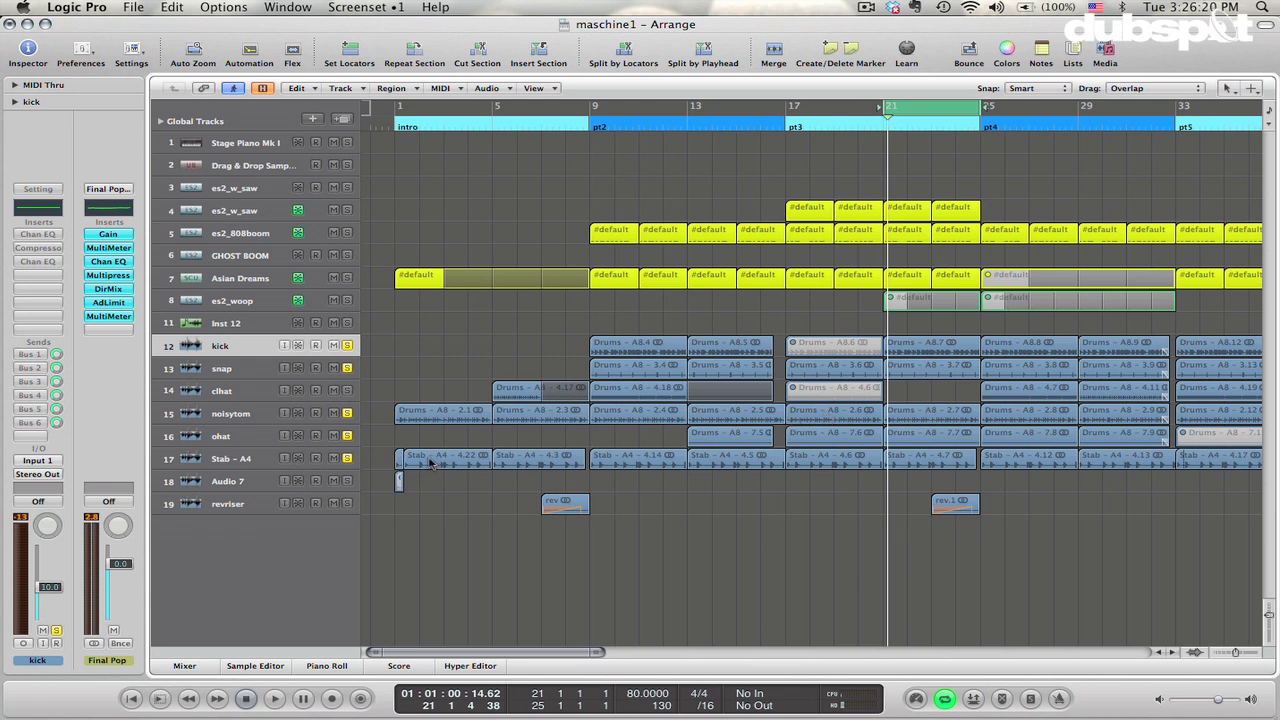
drag(347, 345, 347, 463)
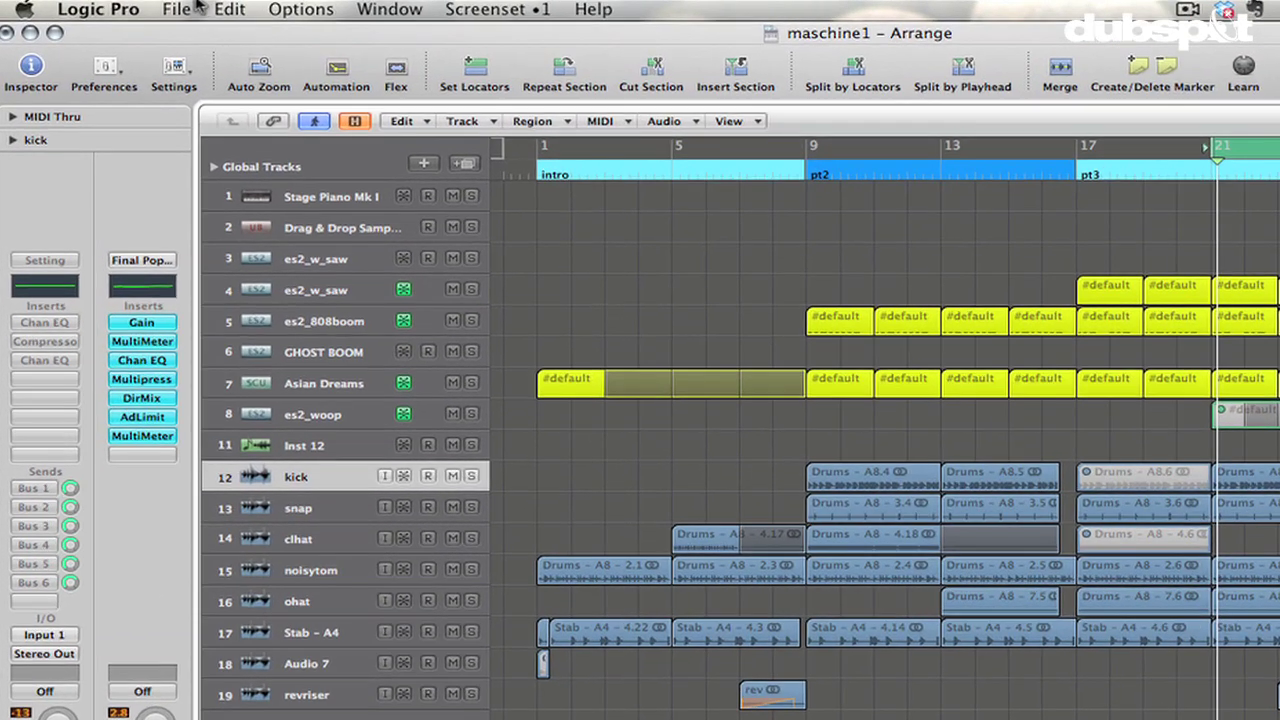
In Project Settings > Synchronization > MIDI, set MIDI Clock Destination 1 to Maschine Virtual Input
click(138, 6)
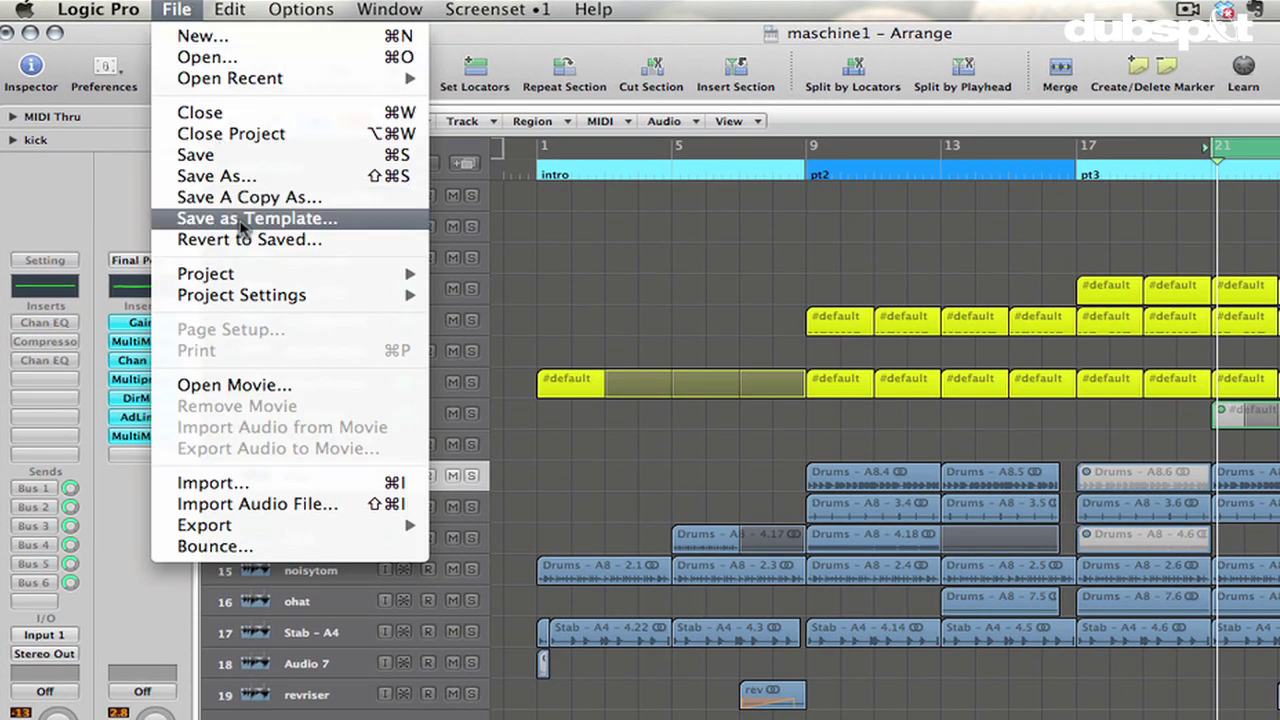
mouse_move(250, 296)
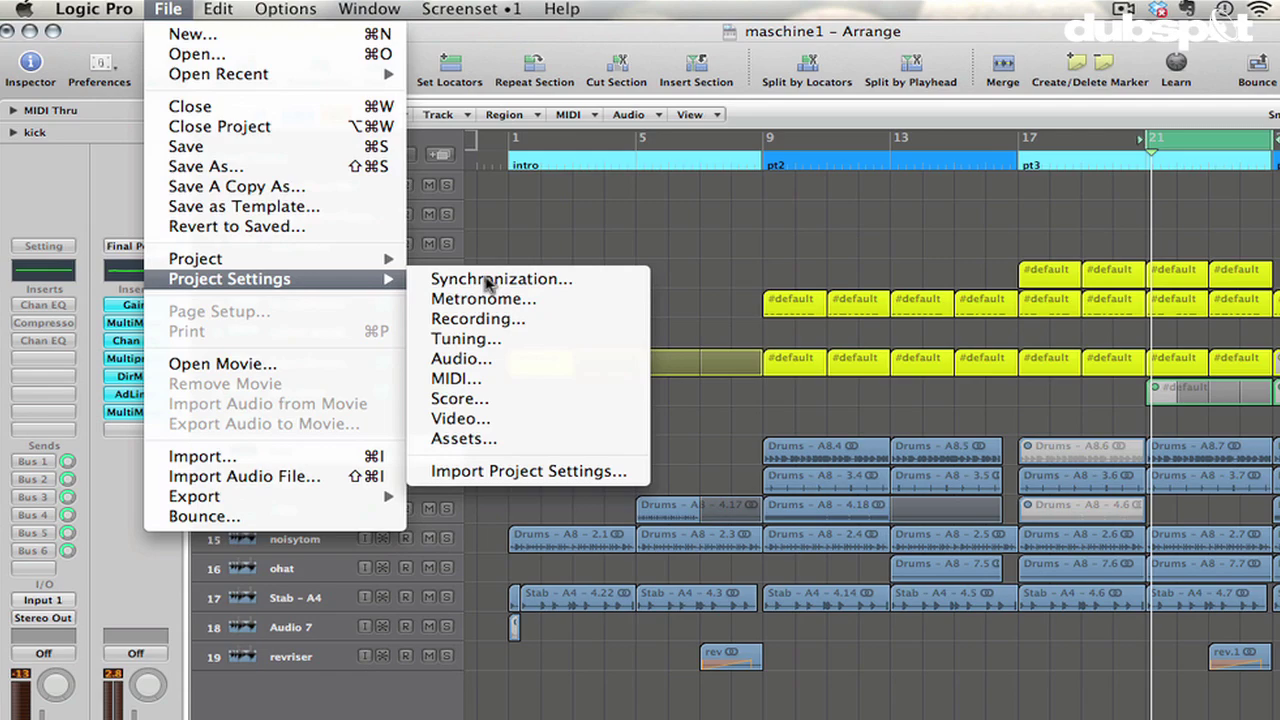
click(515, 295)
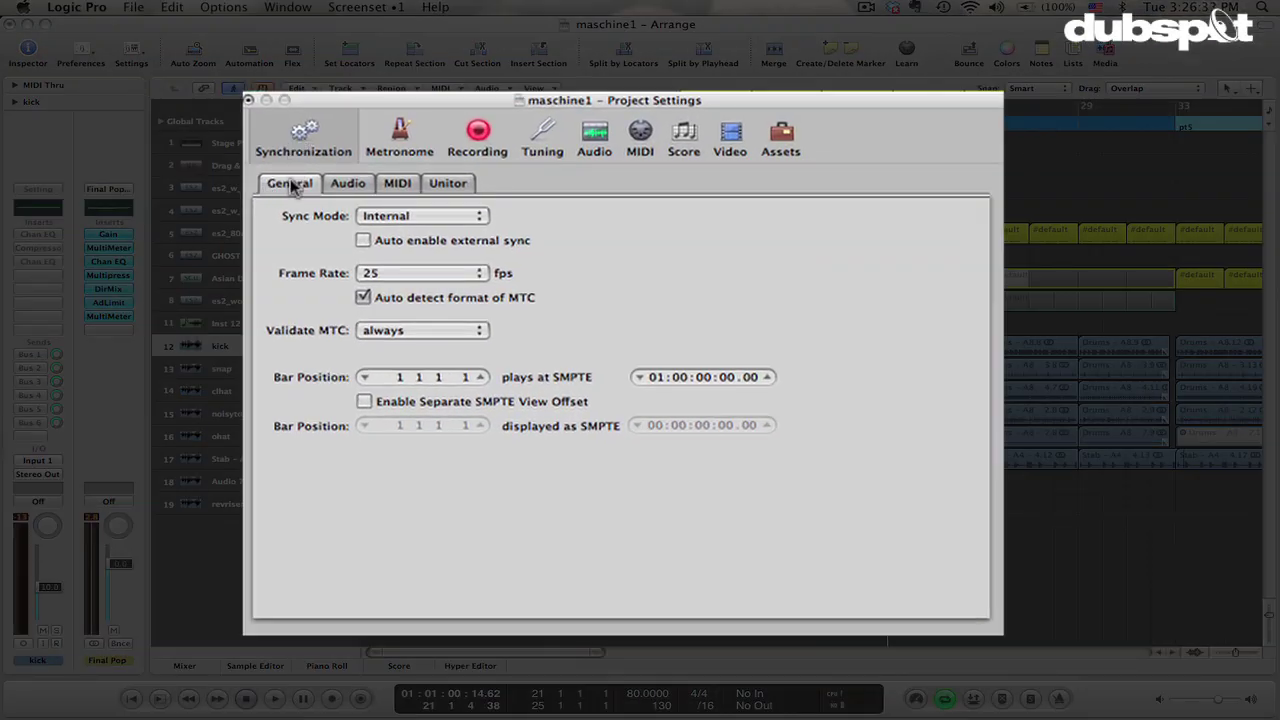
click(398, 184)
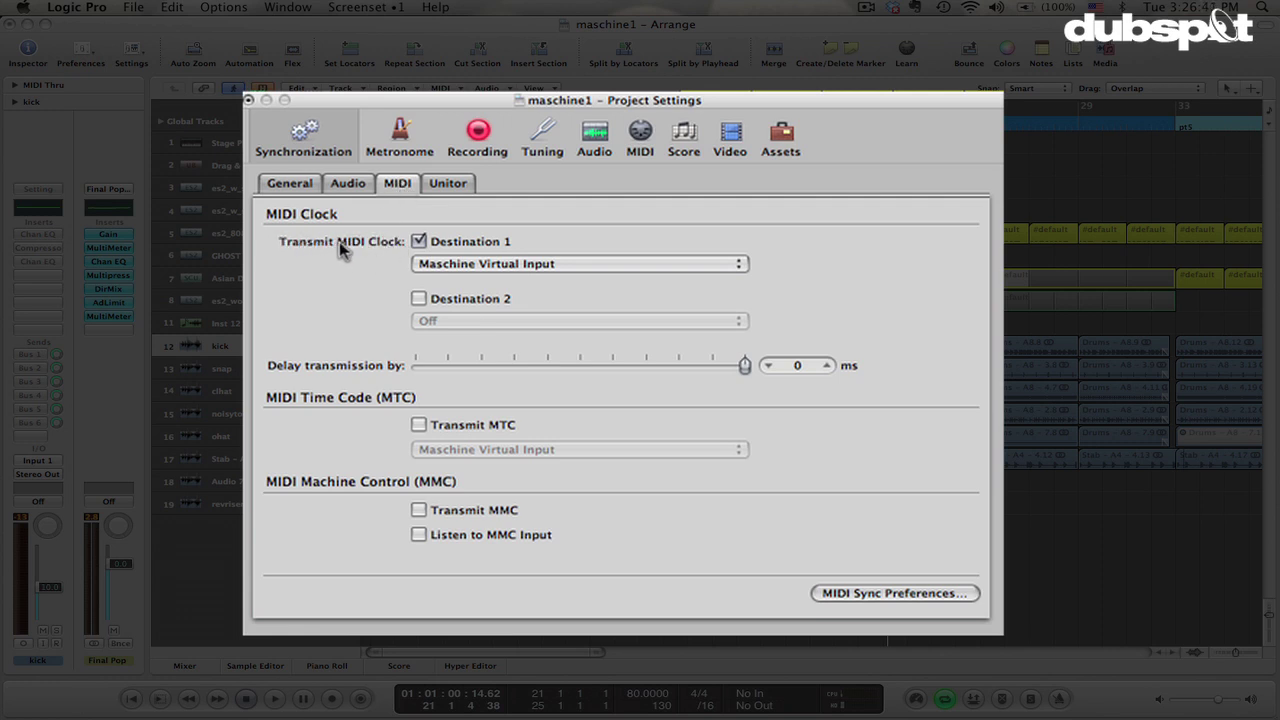
click(432, 266)
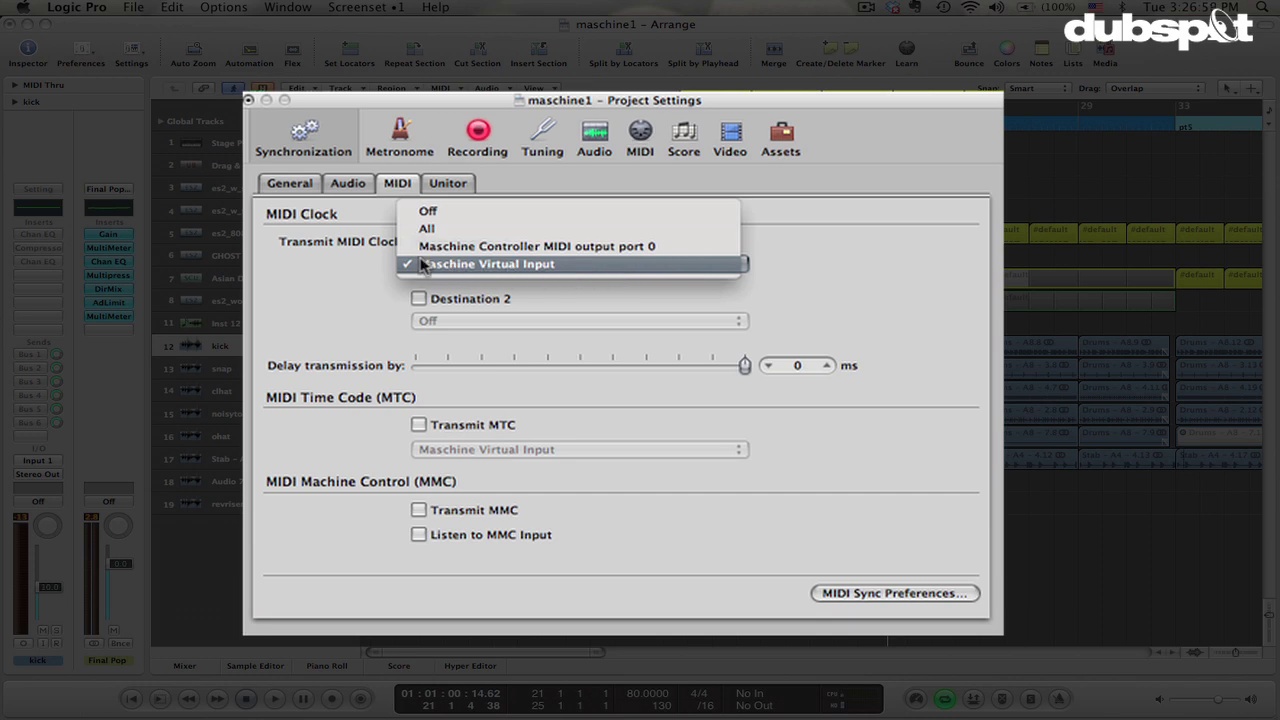
click(555, 265)
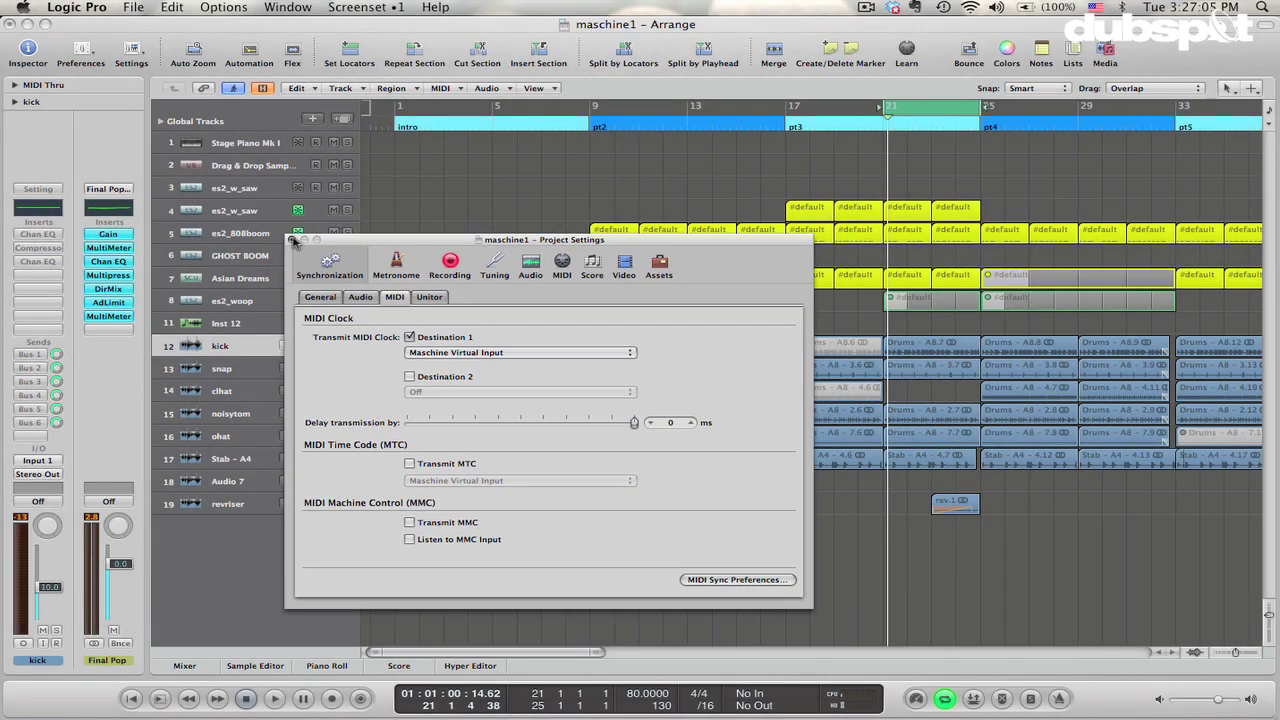
Close Logic's settings and keep Maschine Virtual Input on in Maschine's Audio and MIDI Settings
click(293, 241)
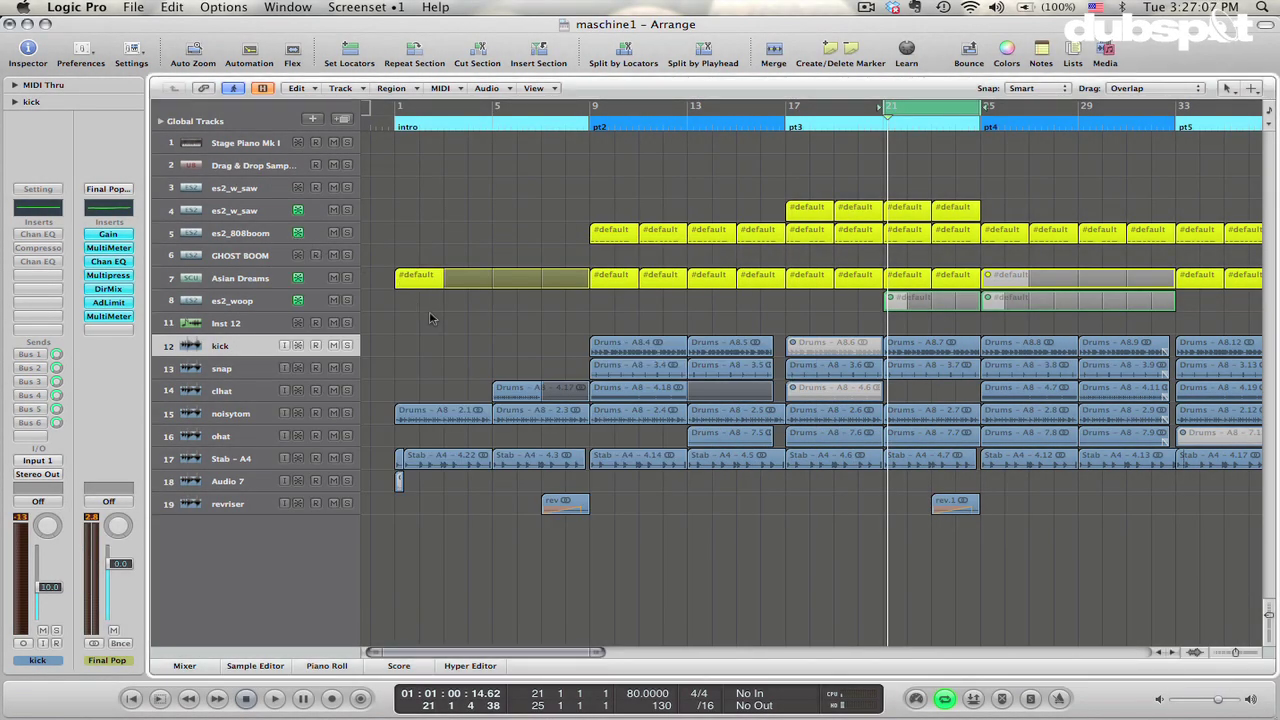
key(super+Tab)
key(super+Tab)
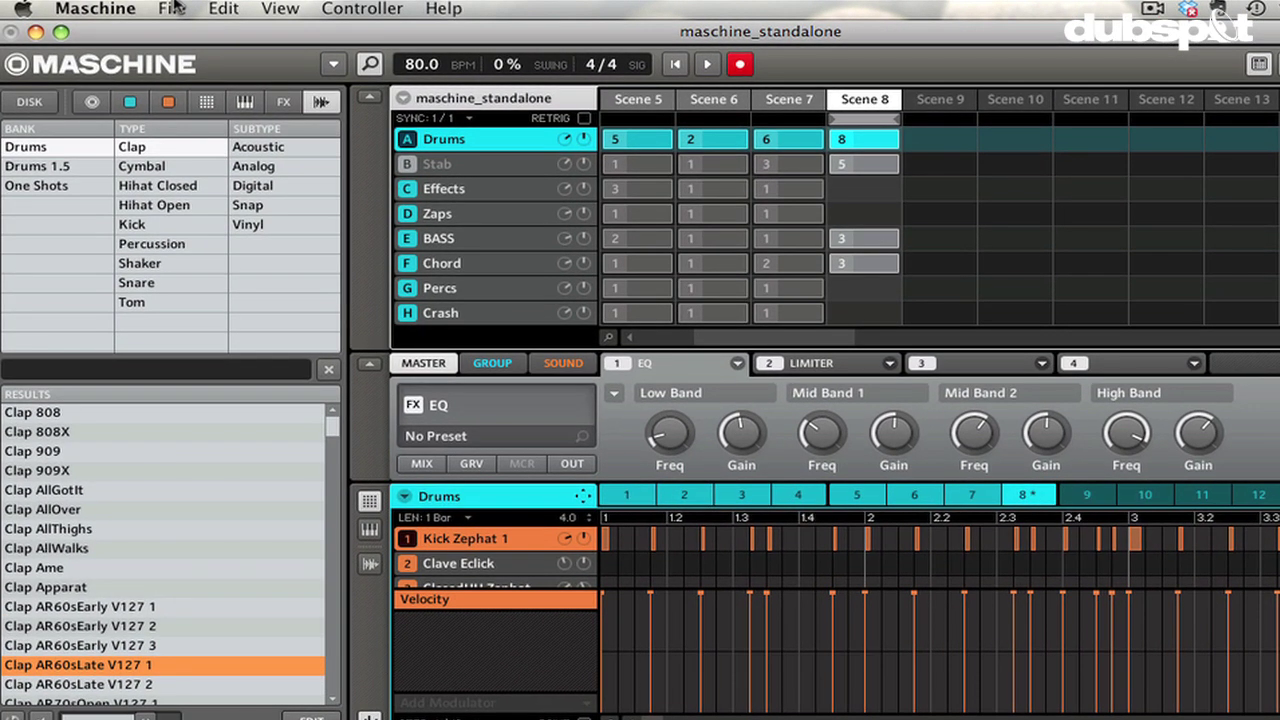
click(175, 7)
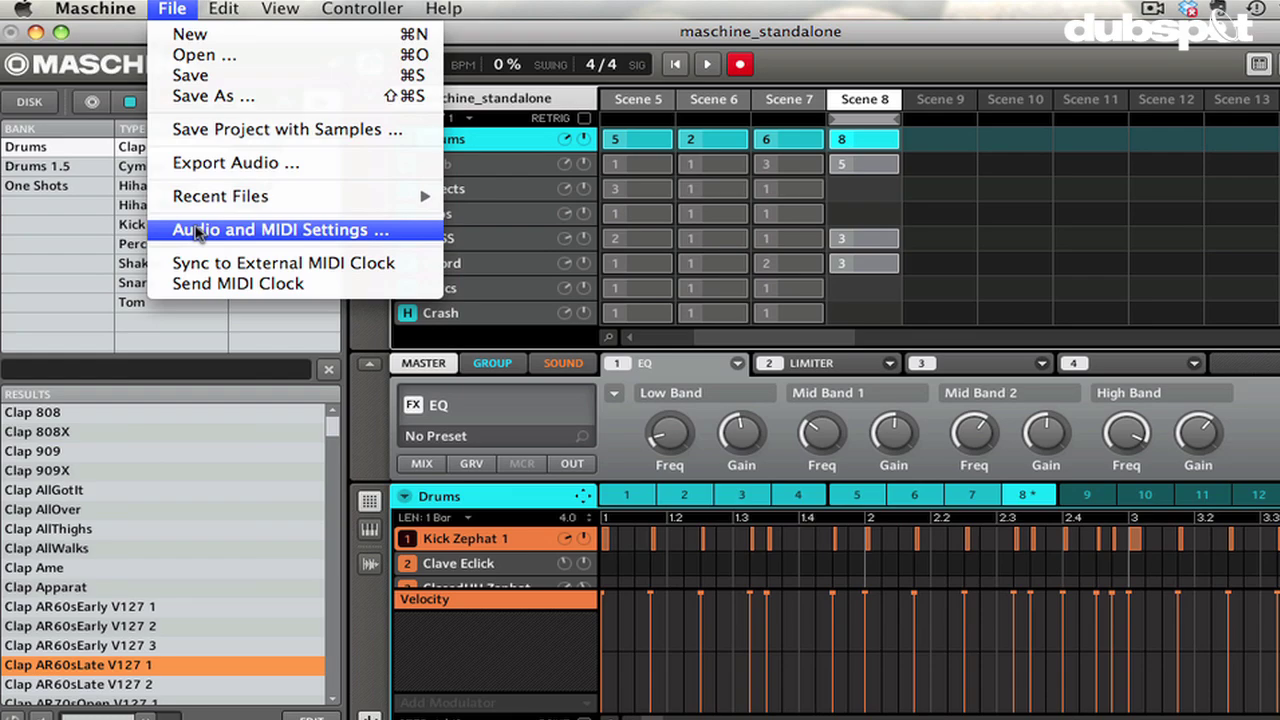
click(197, 233)
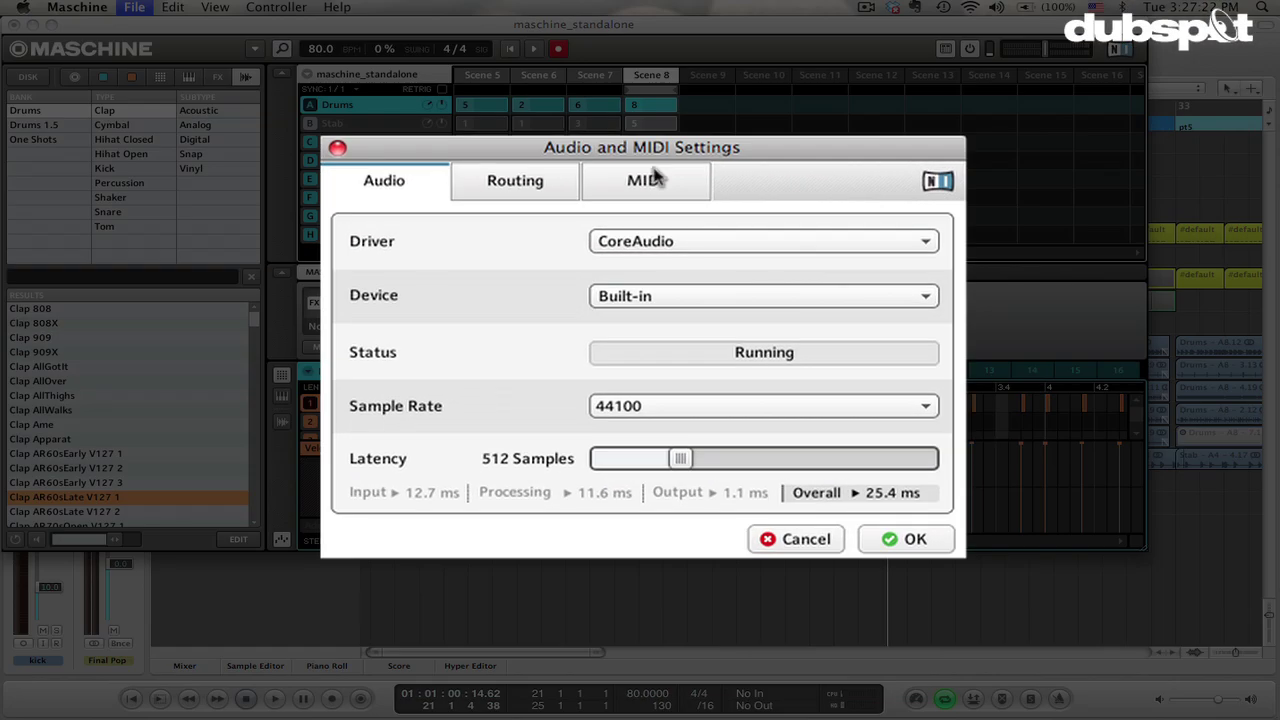
click(650, 182)
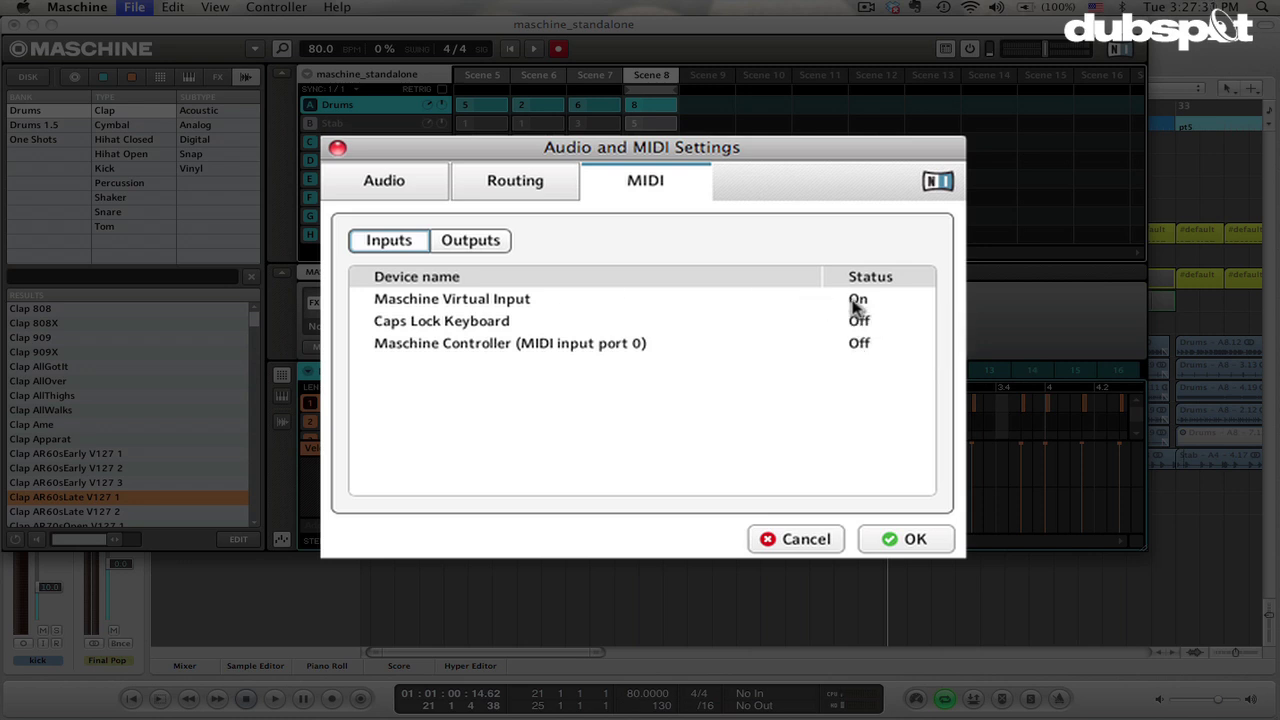
click(855, 307)
click(857, 345)
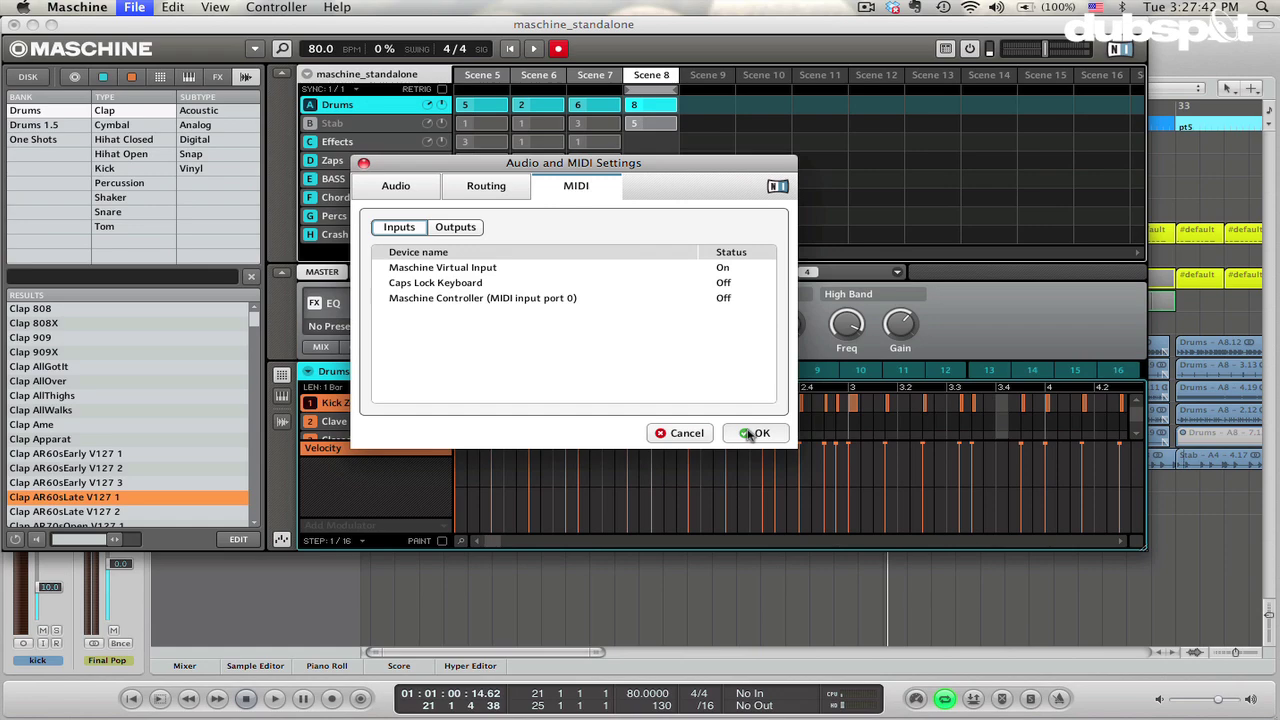
click(749, 433)
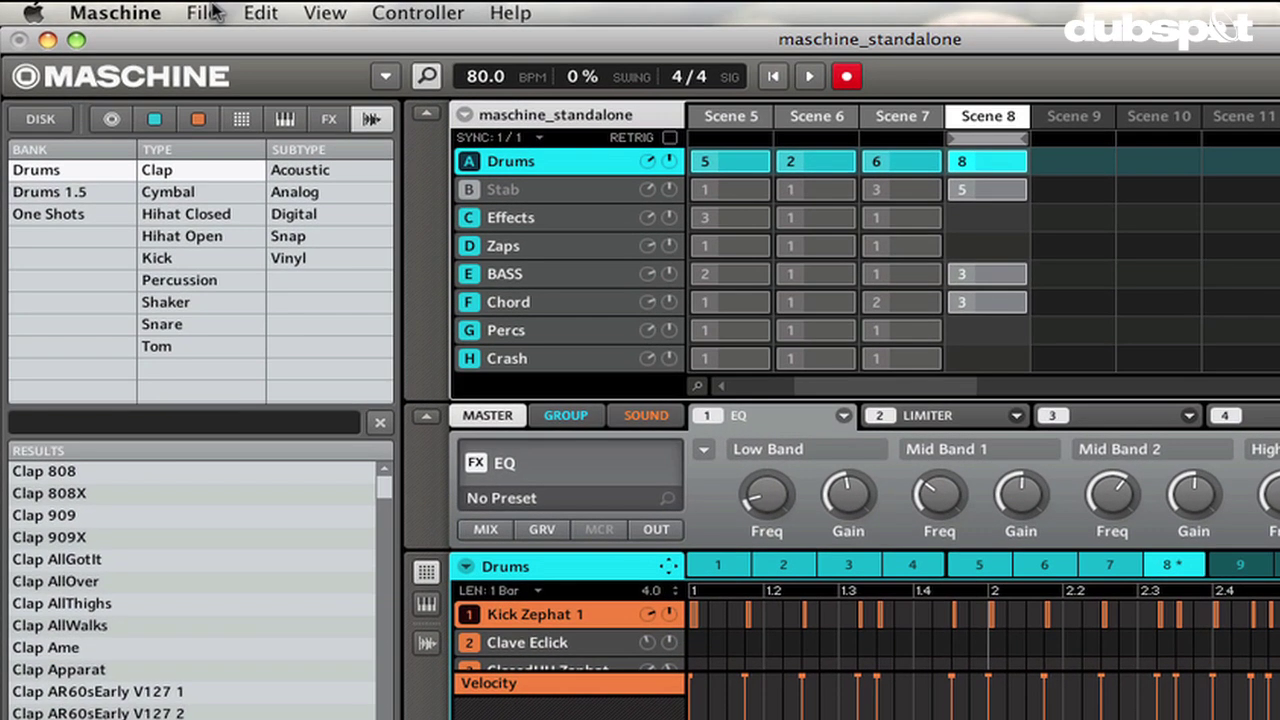
Turn on Sync to External MIDI Clock in Maschine's File menu, then return to Logic
click(140, 7)
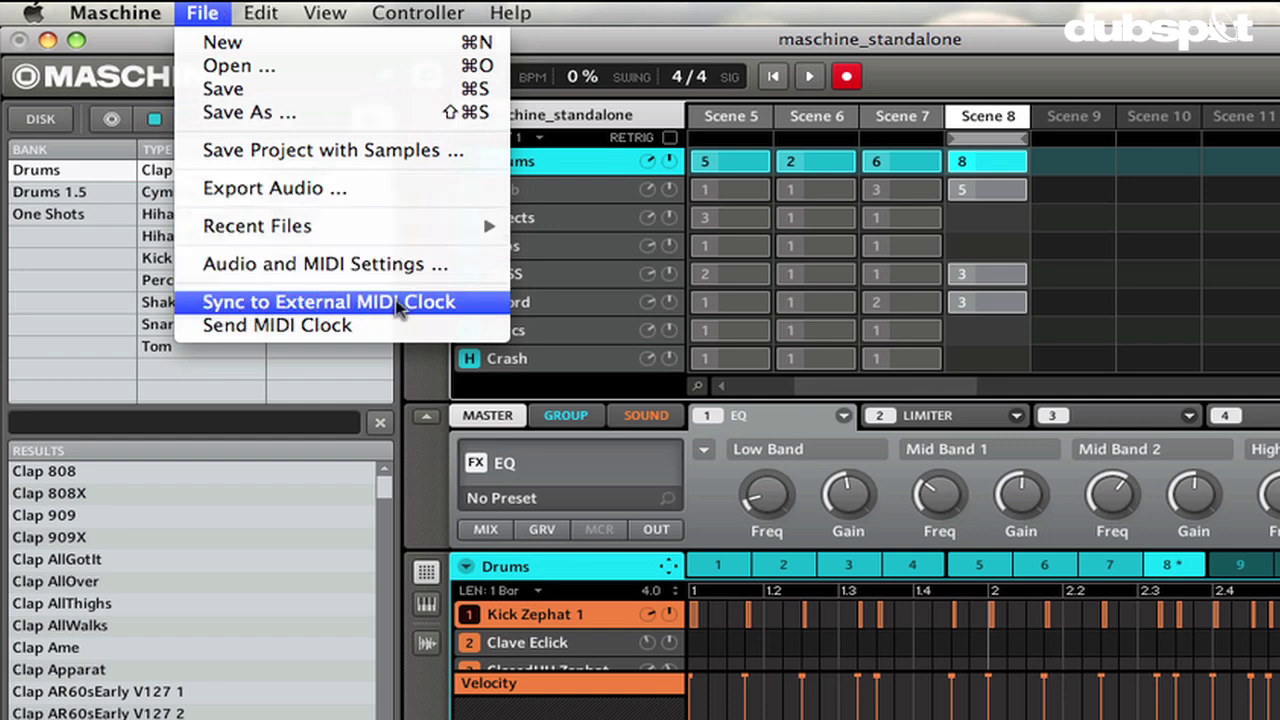
click(271, 303)
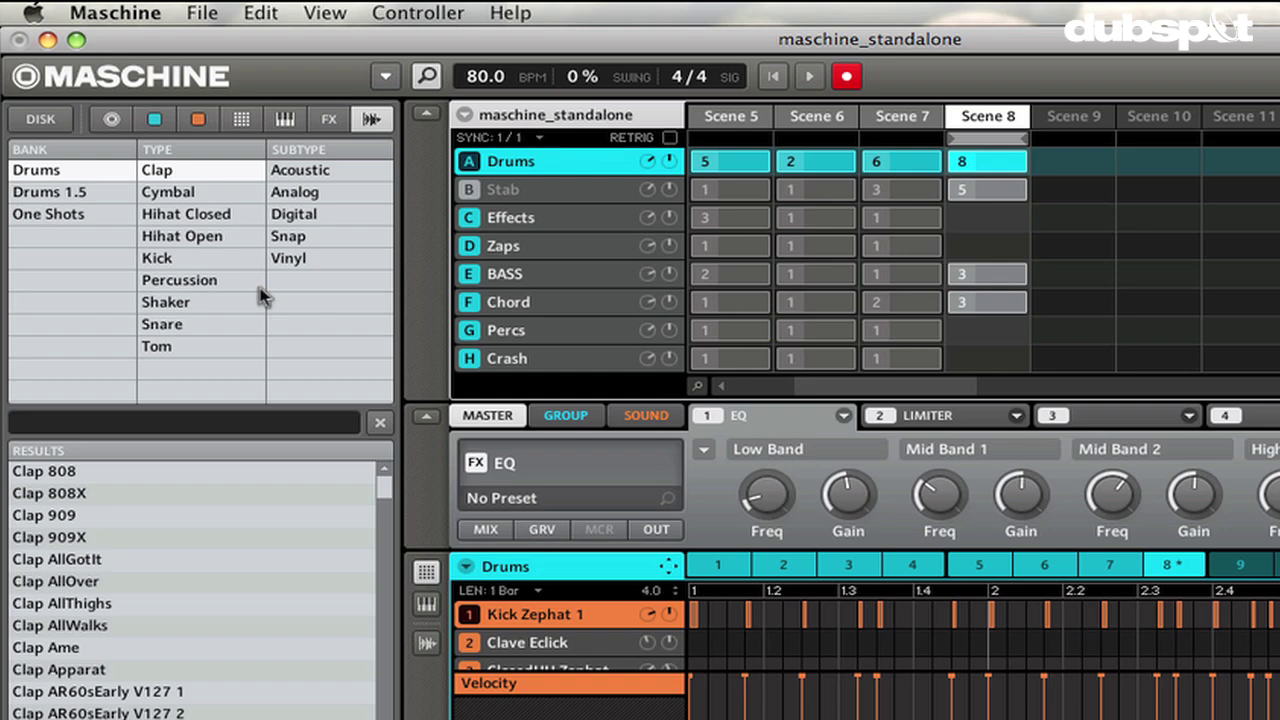
click(208, 12)
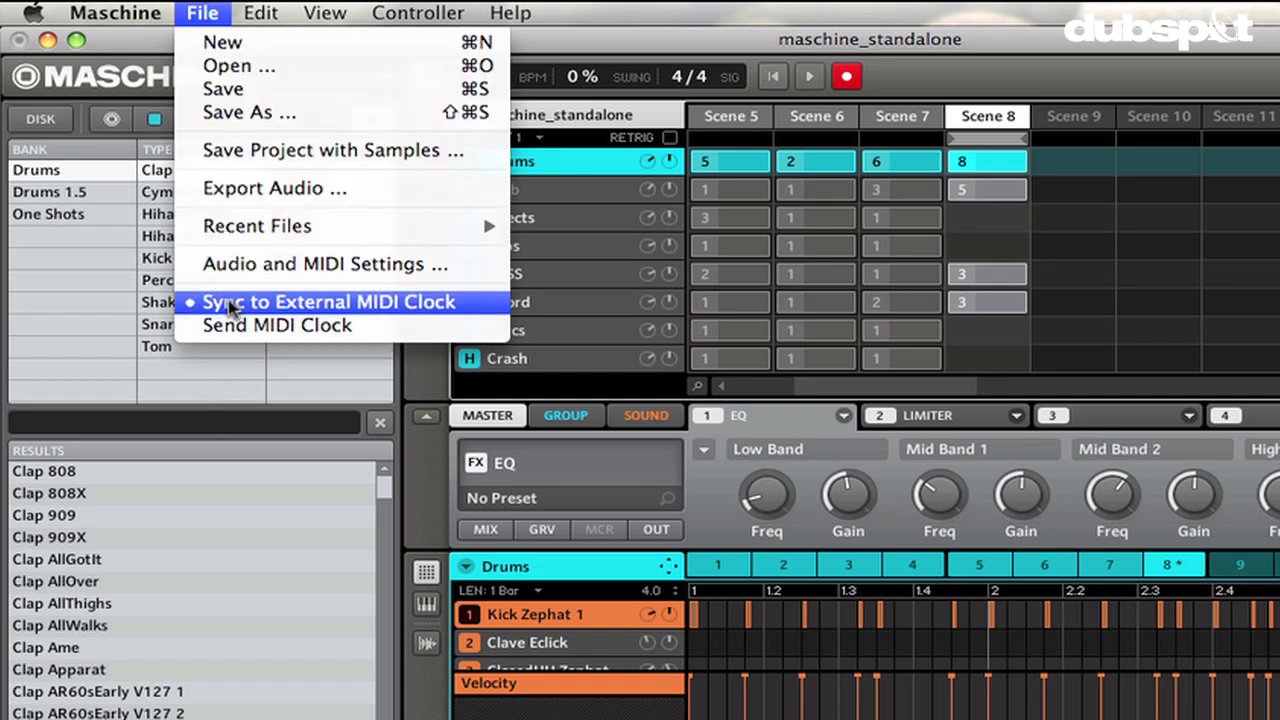
key(Escape)
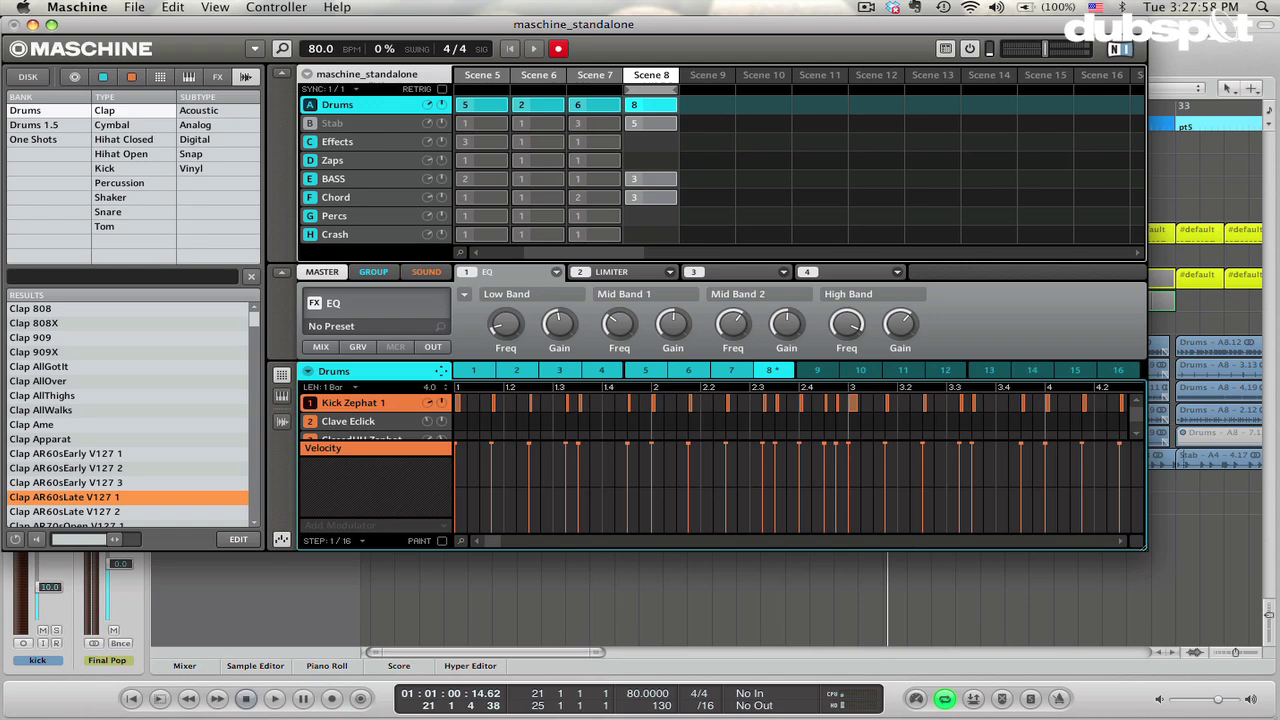
key(super+Tab)
Loop bars 1–25, start playback and mute tracks kick through revriser
drag(920, 22, 920, 72)
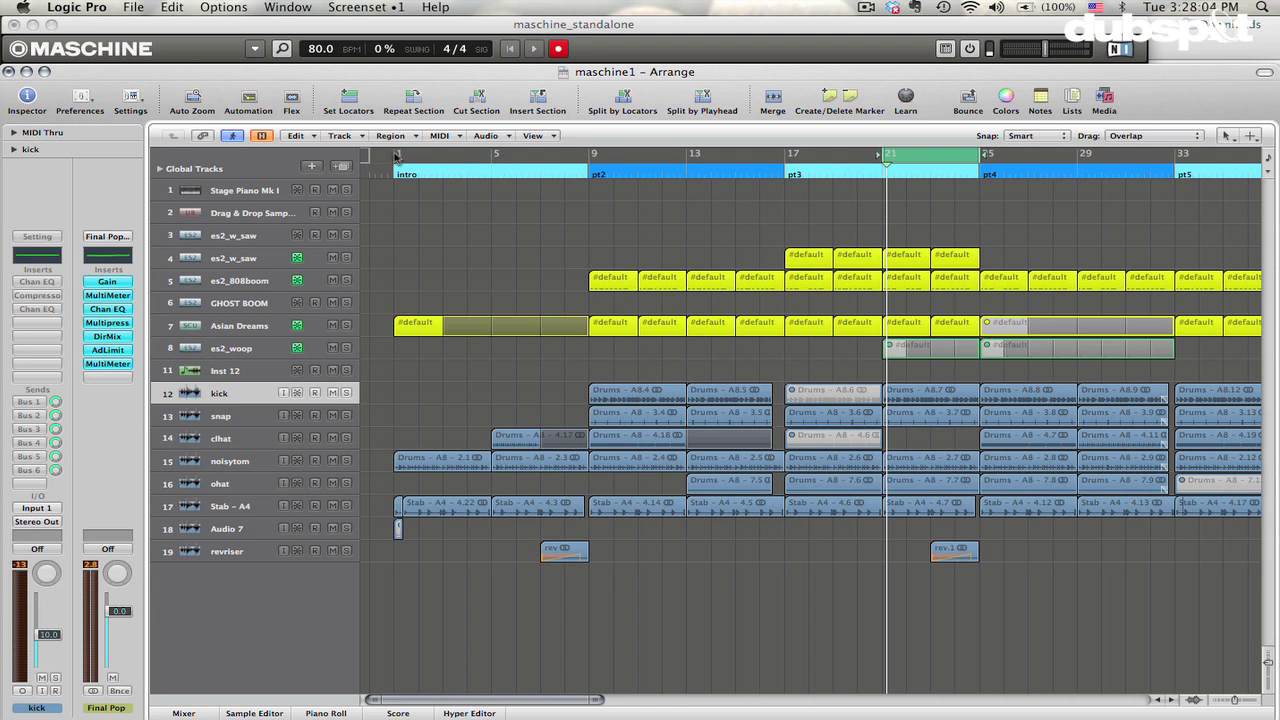
drag(396, 156, 980, 190)
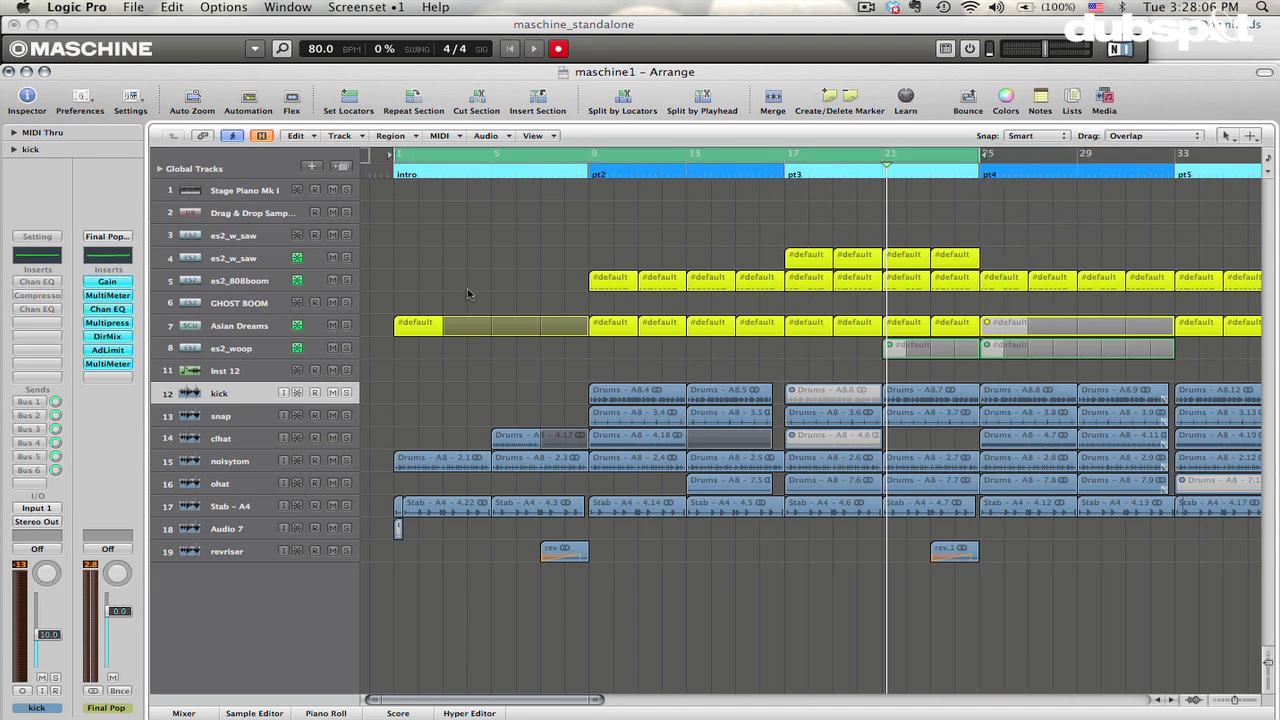
key(space)
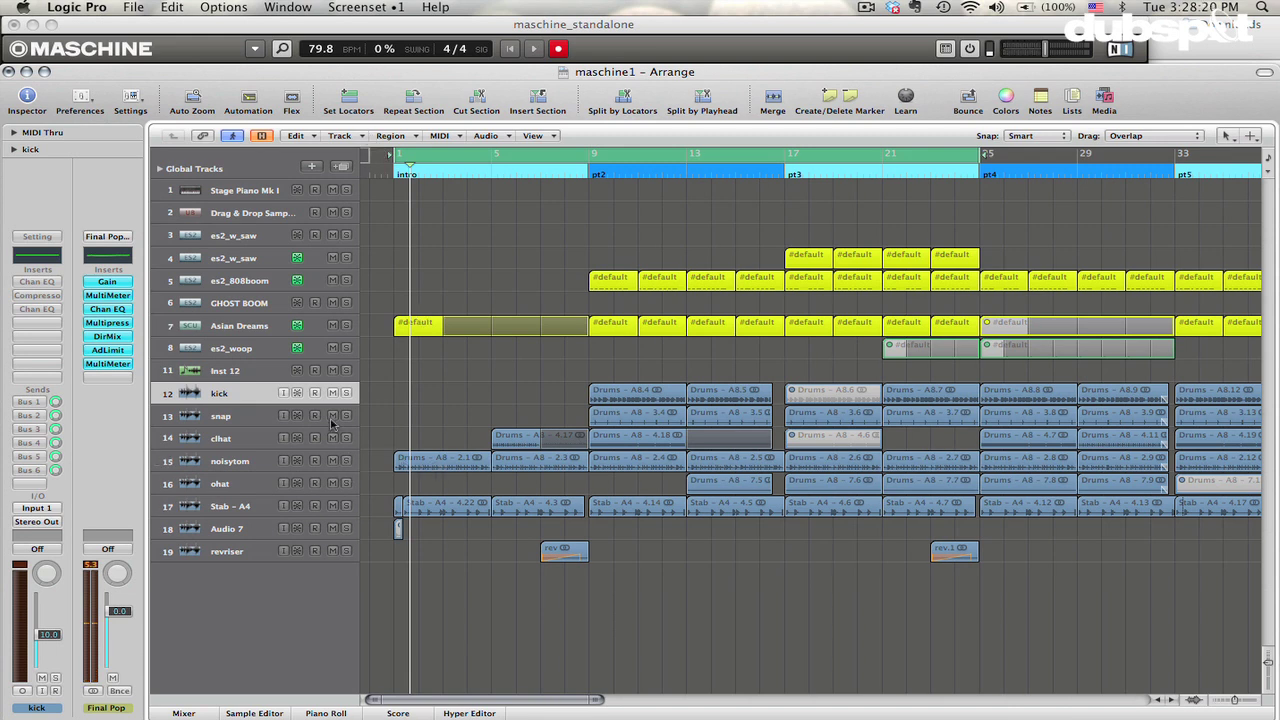
drag(333, 393, 333, 560)
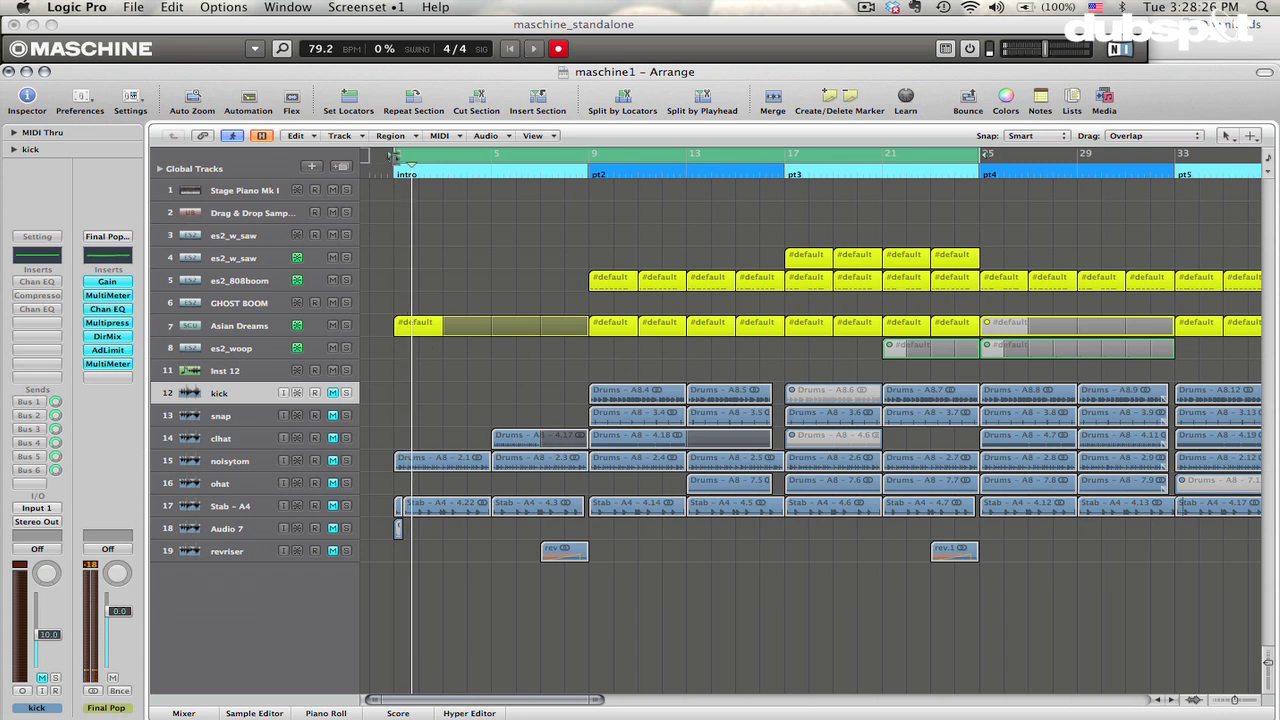
drag(392, 156, 370, 192)
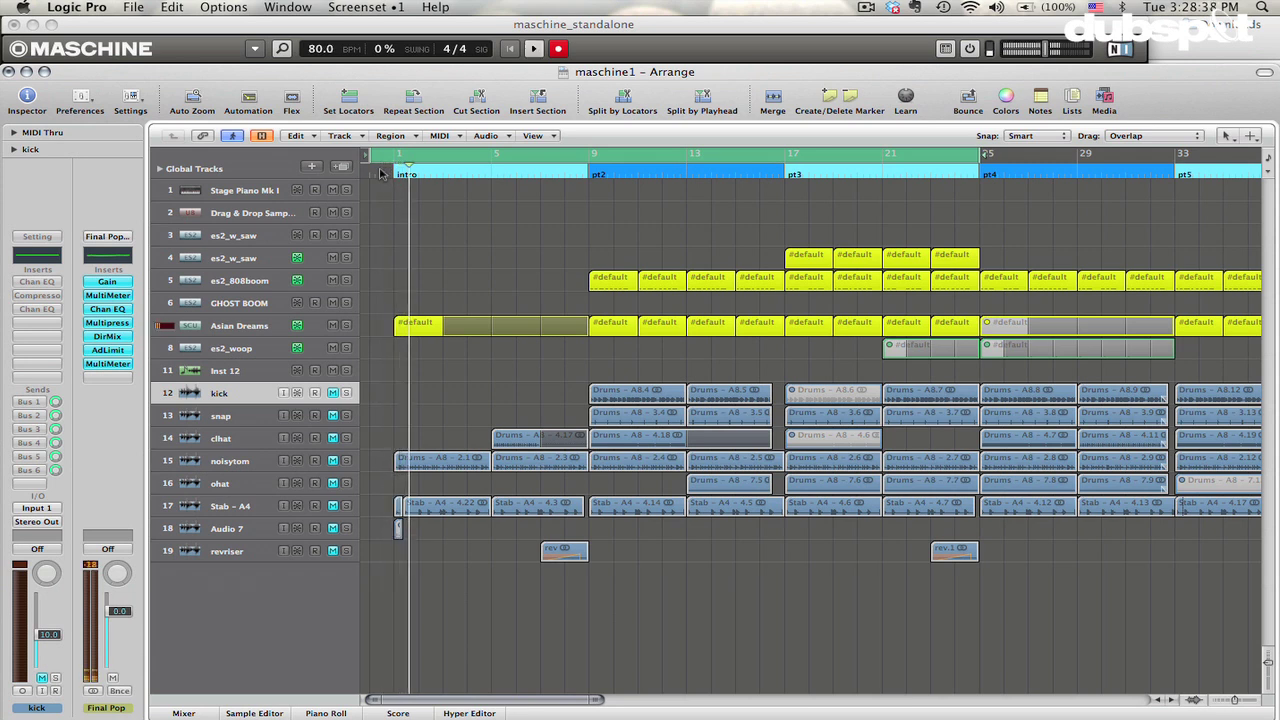
Unmute the clhat and noisytom tracks, then bring Maschine to the front
click(333, 460)
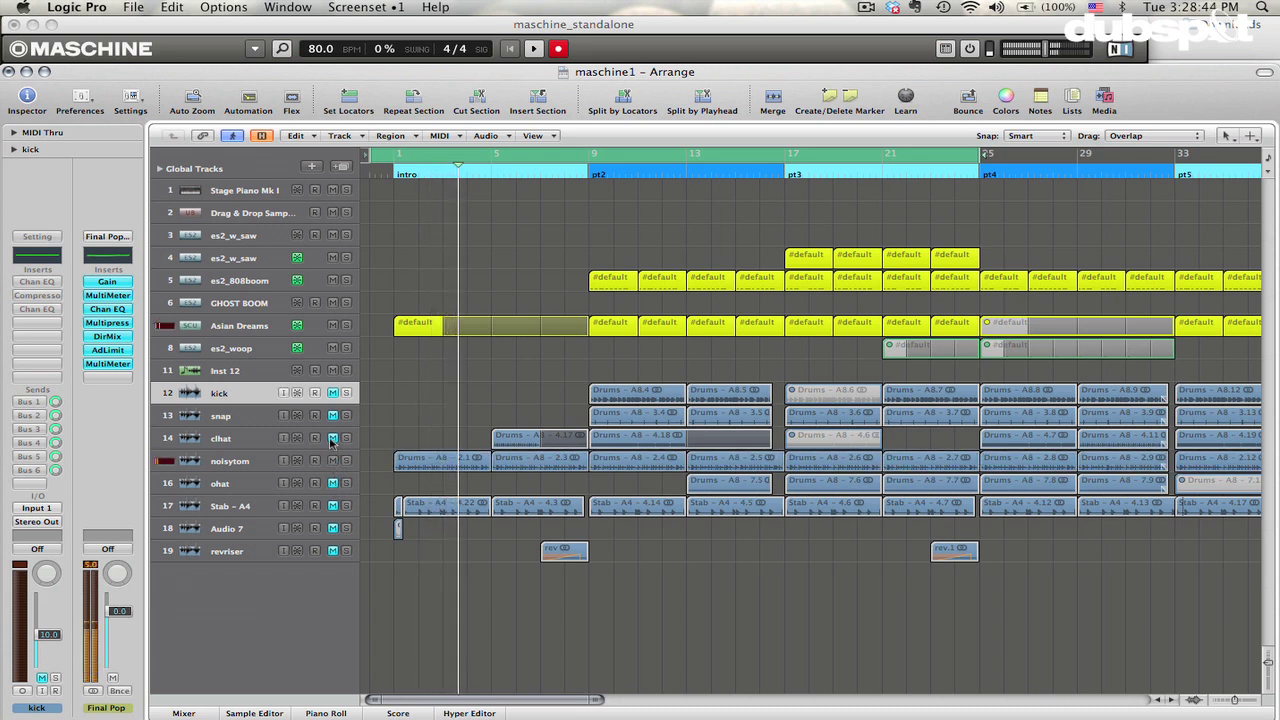
click(333, 440)
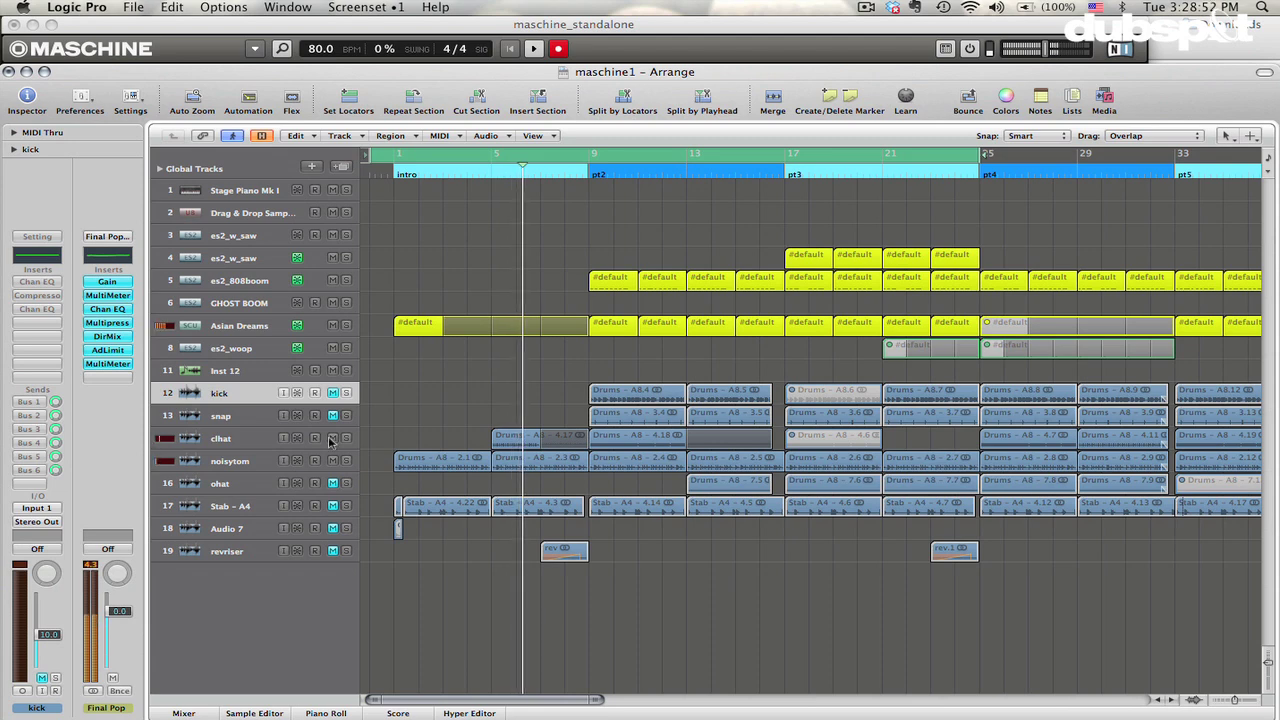
click(333, 440)
click(333, 462)
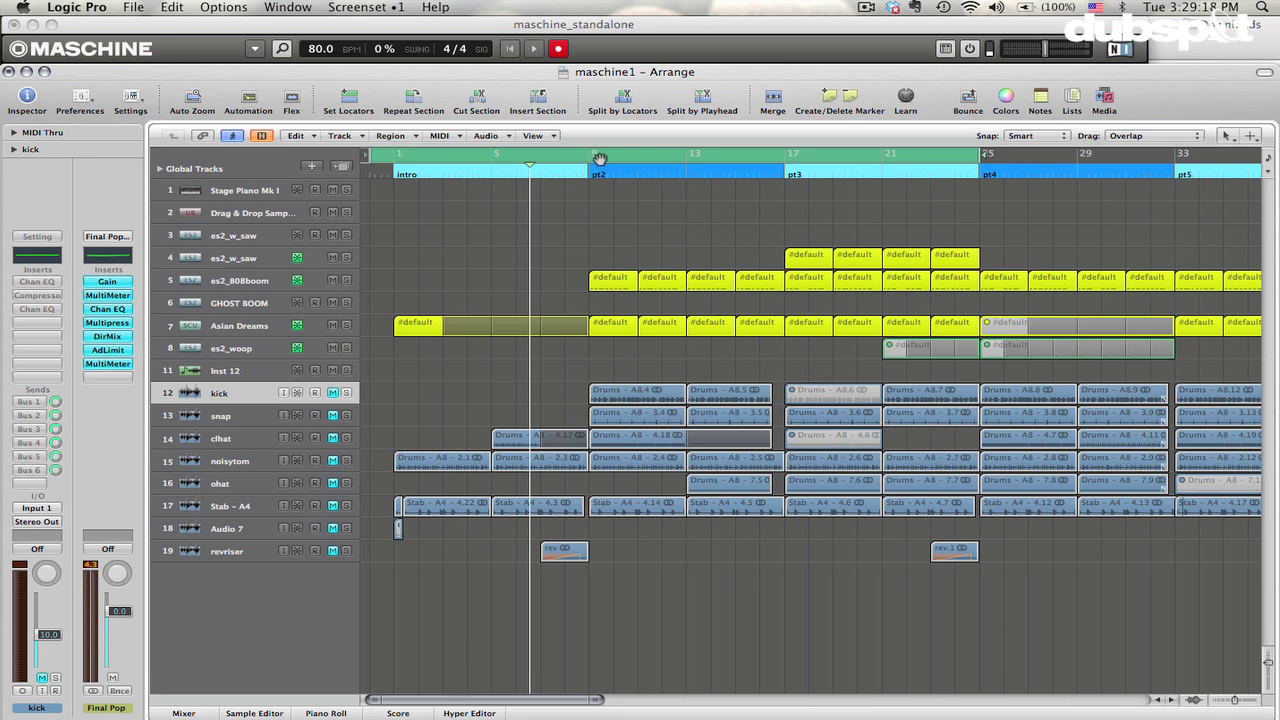
click(611, 27)
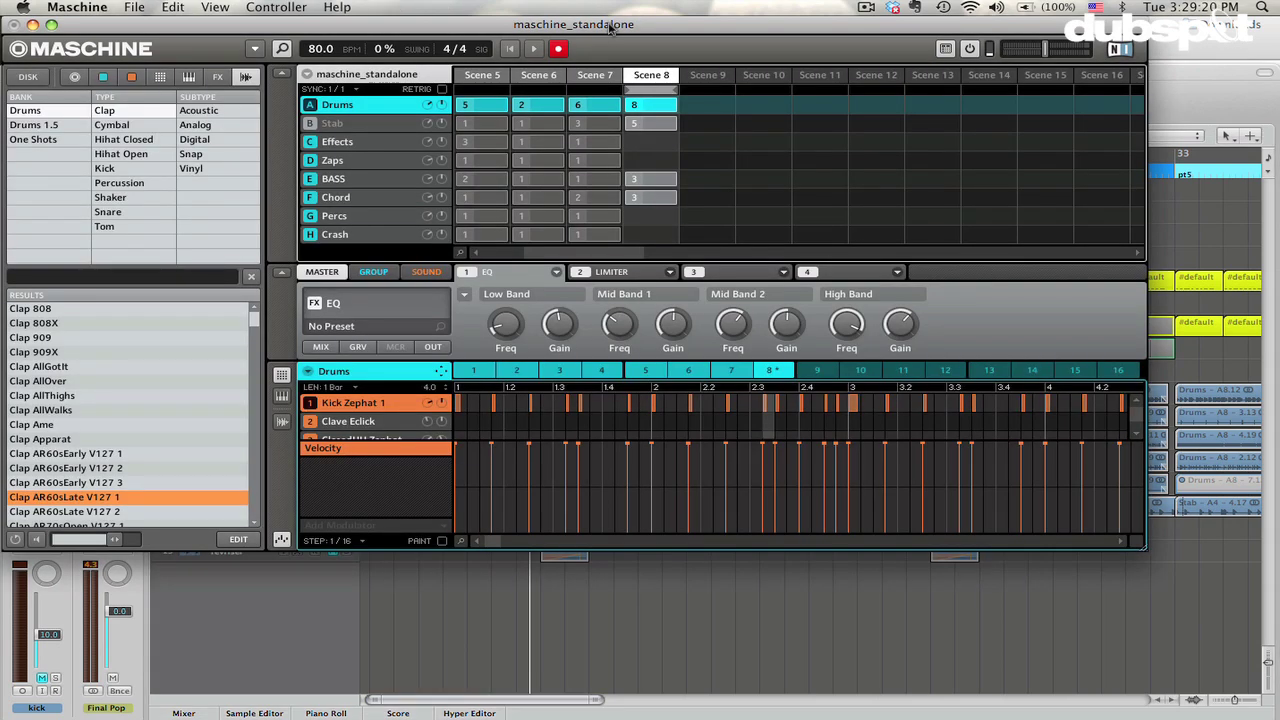
Turn off Sync to External MIDI Clock and enlarge Maschine to show all twelve drum sounds
click(138, 7)
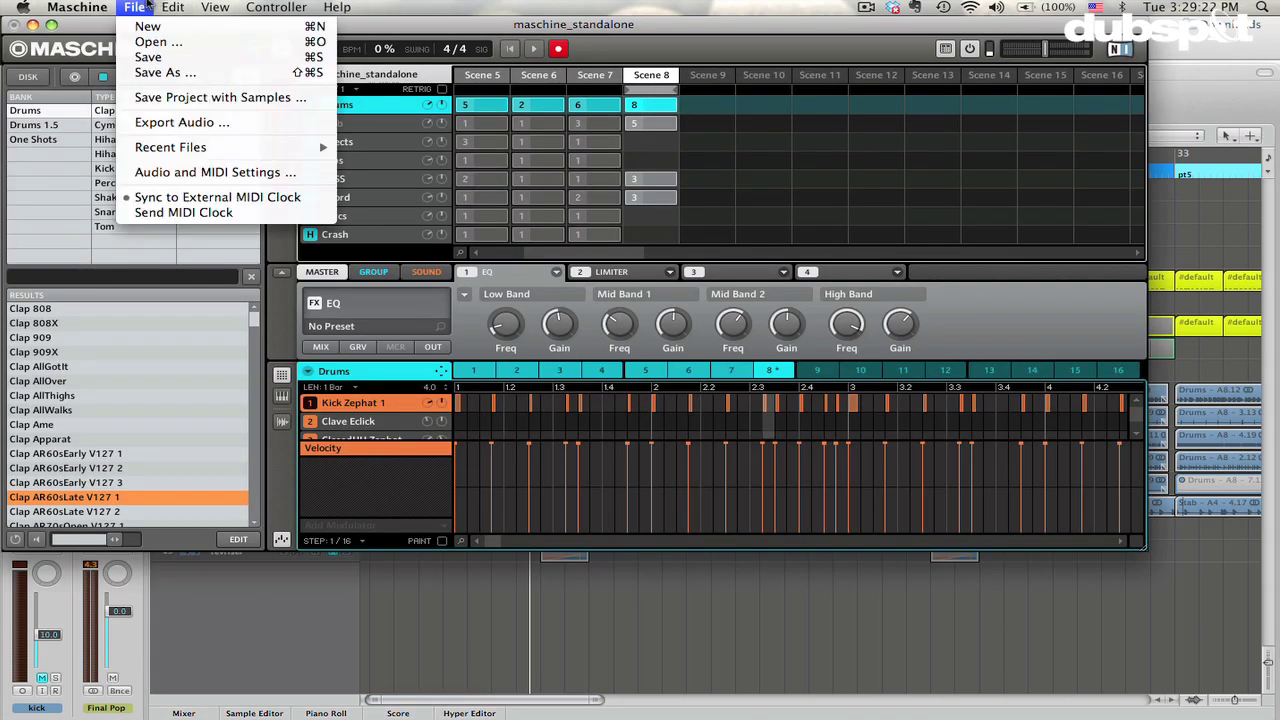
click(170, 199)
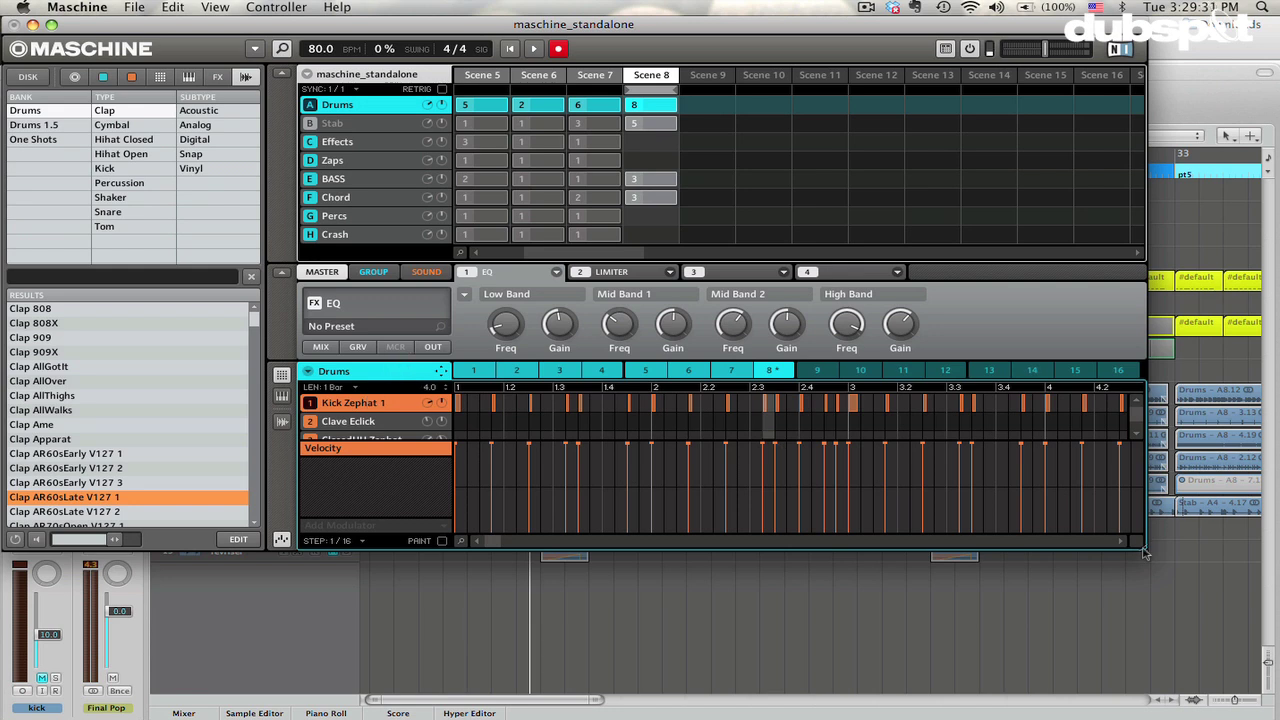
drag(1145, 553, 1278, 718)
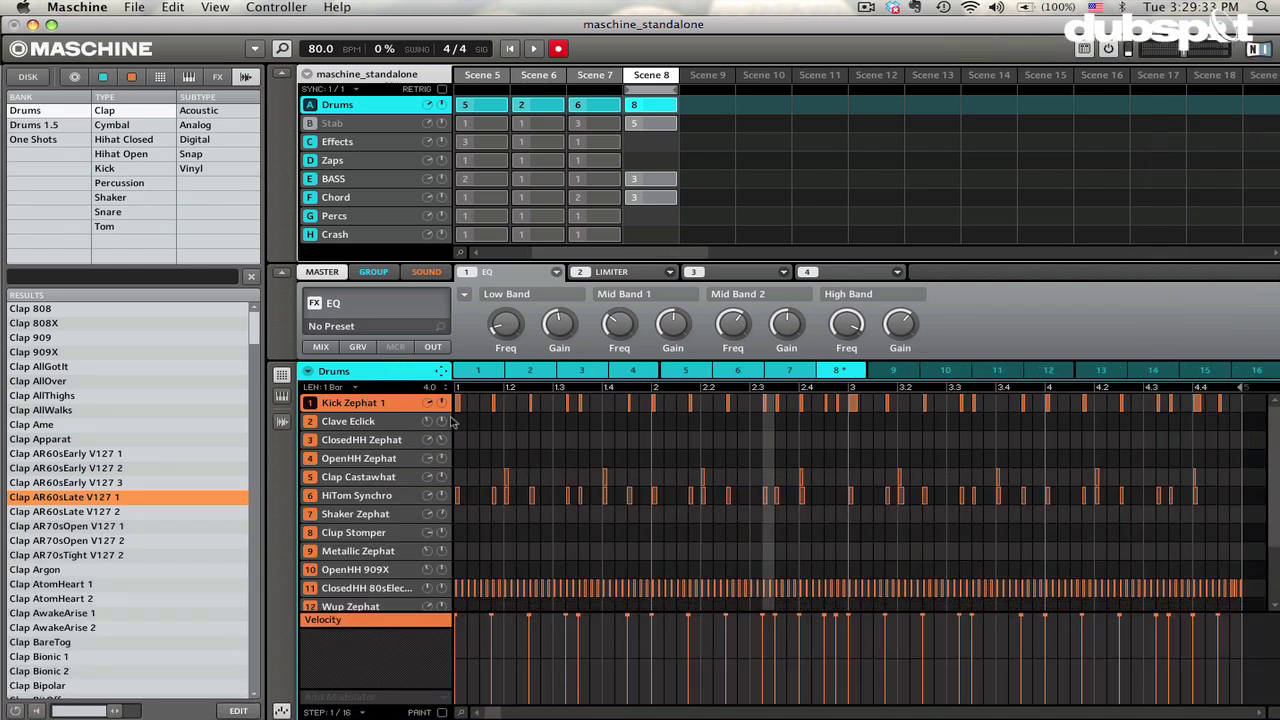
Audition the Drums pattern with Play/Stop, then leave it playing
click(533, 49)
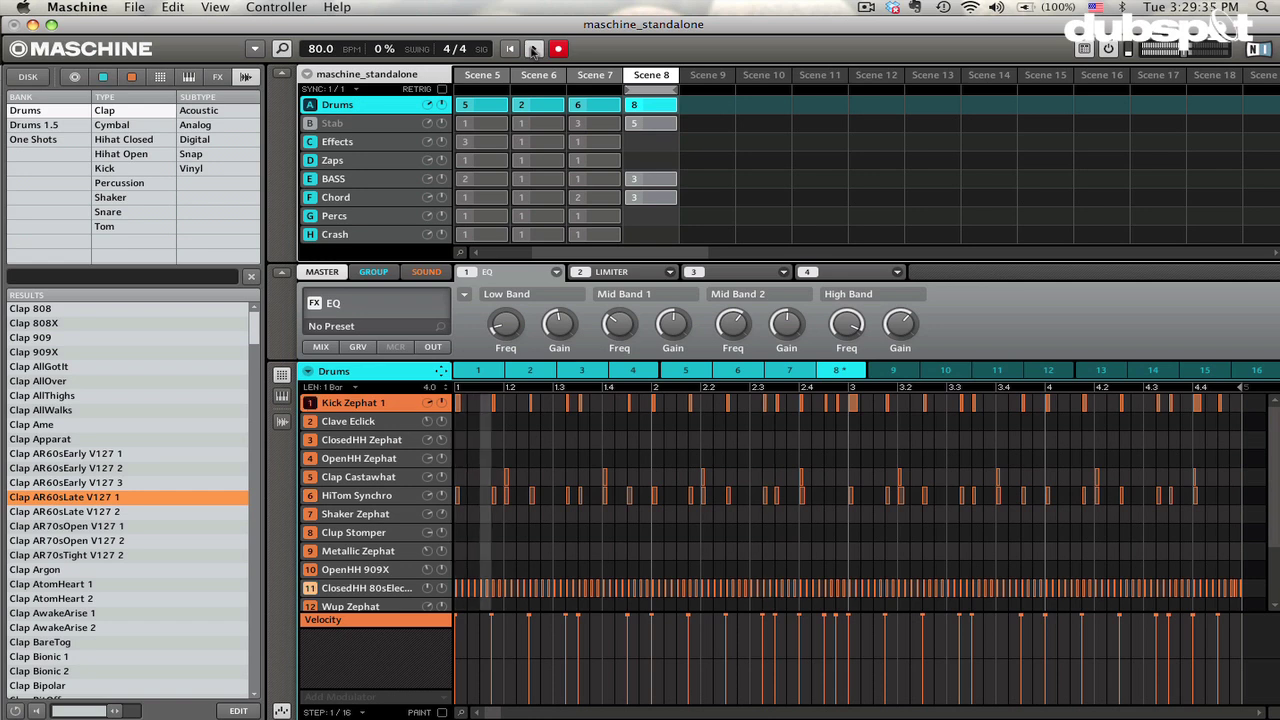
click(533, 49)
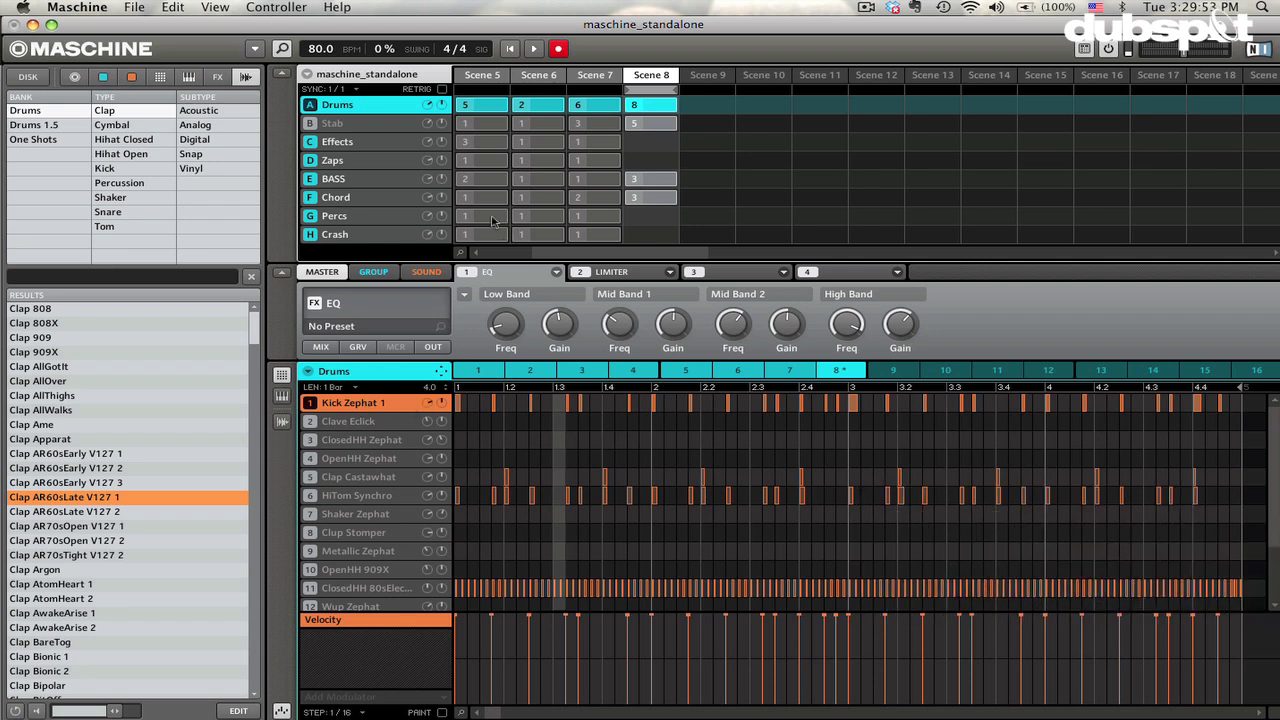
click(533, 49)
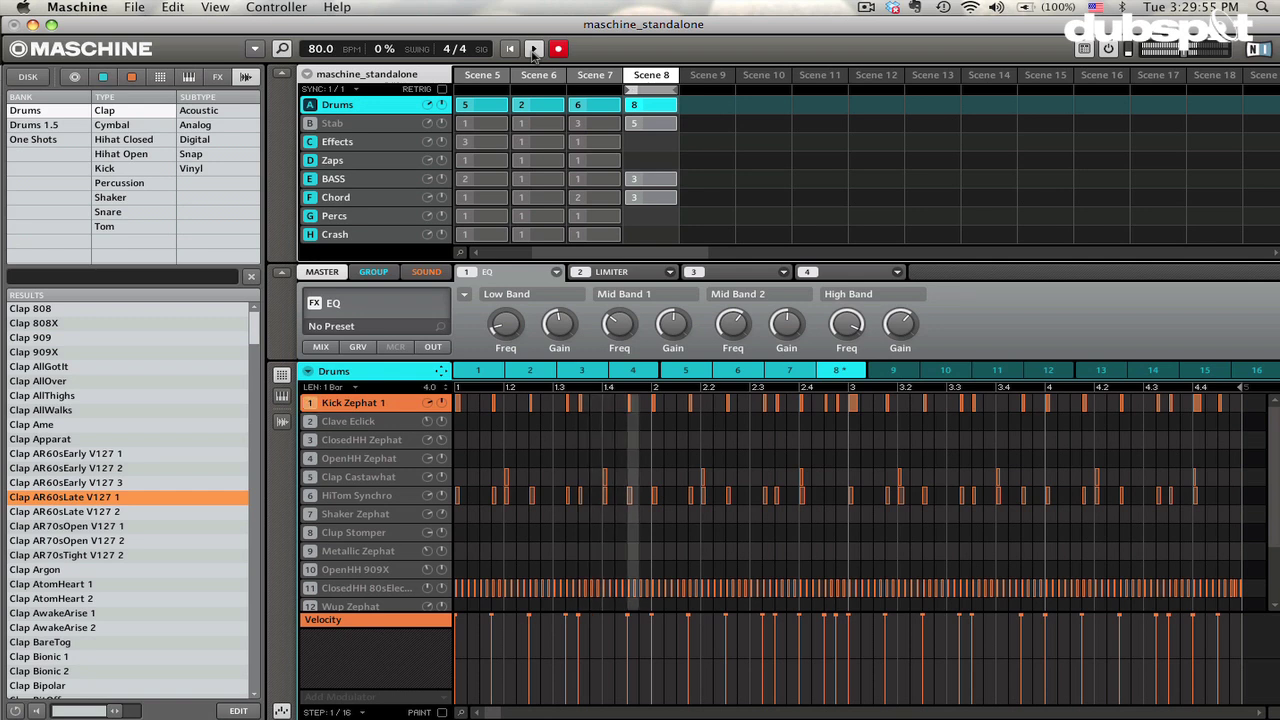
click(533, 49)
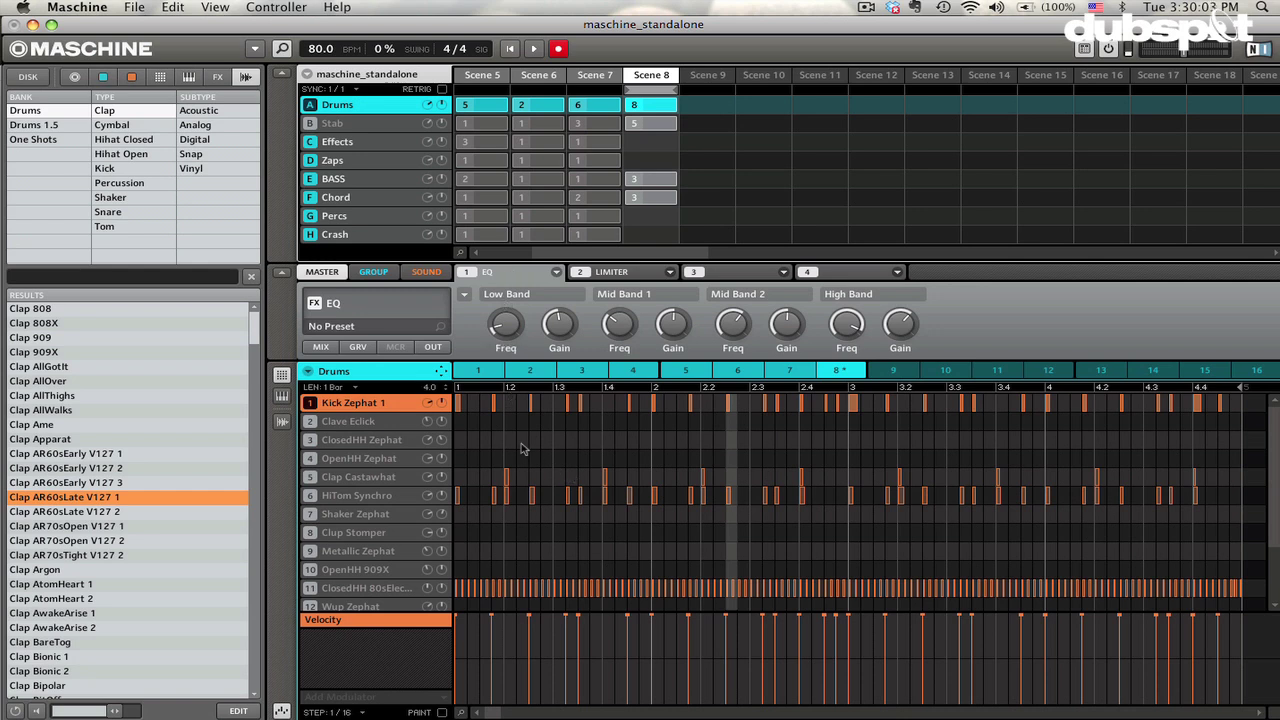
key(space)
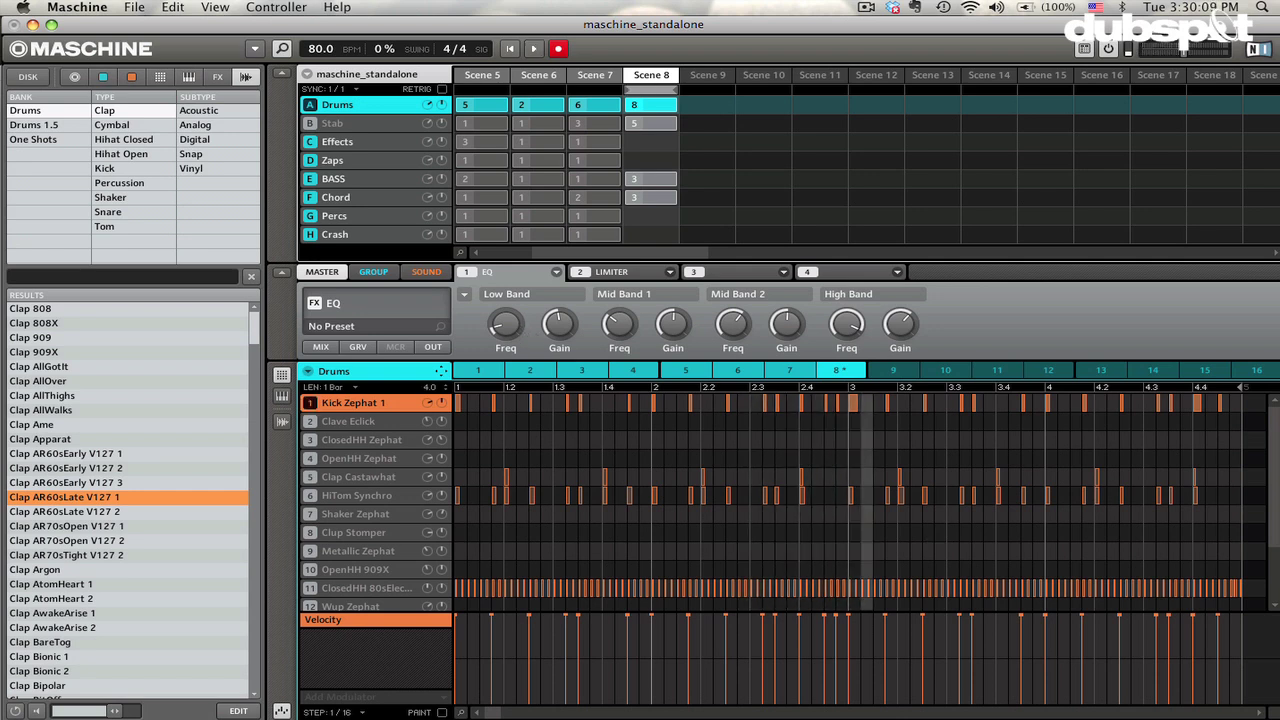
Shrink Maschine and drop the Drums group's audio below revriser as region Drums - A8 - 2 on track 20
drag(1276, 716, 1274, 548)
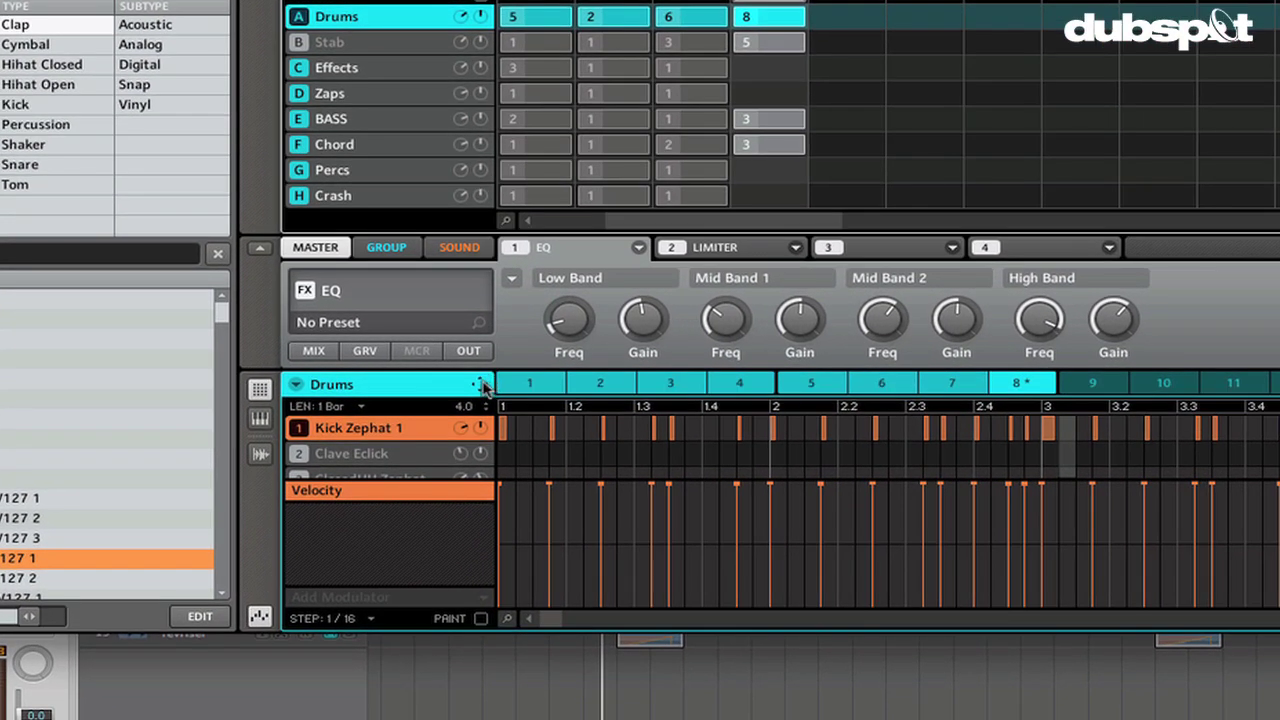
drag(480, 385, 387, 581)
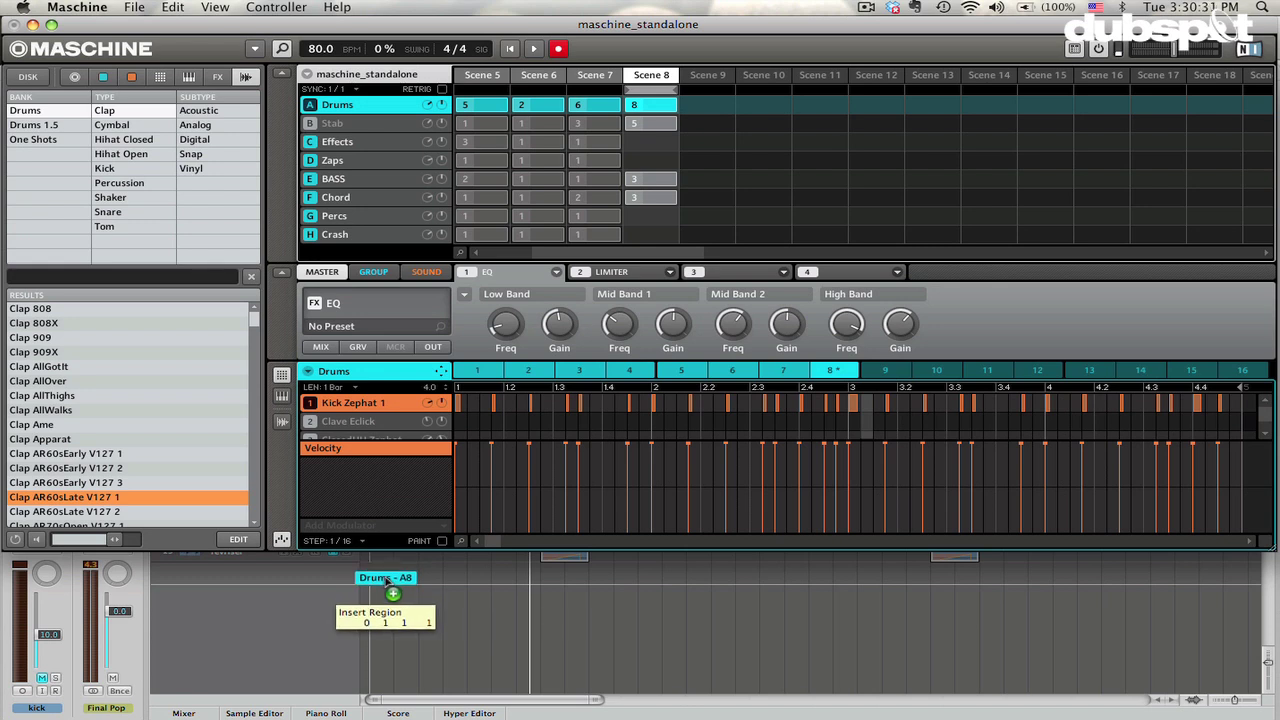
drag(387, 581, 385, 580)
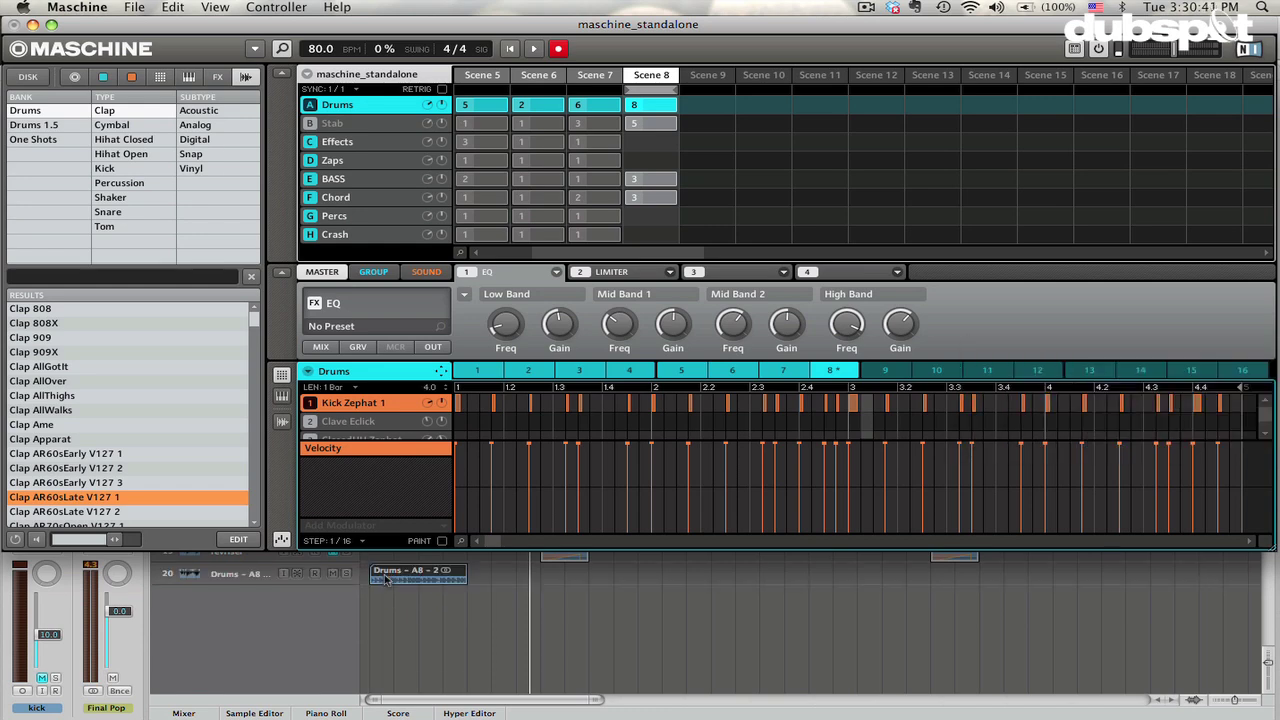
click(385, 579)
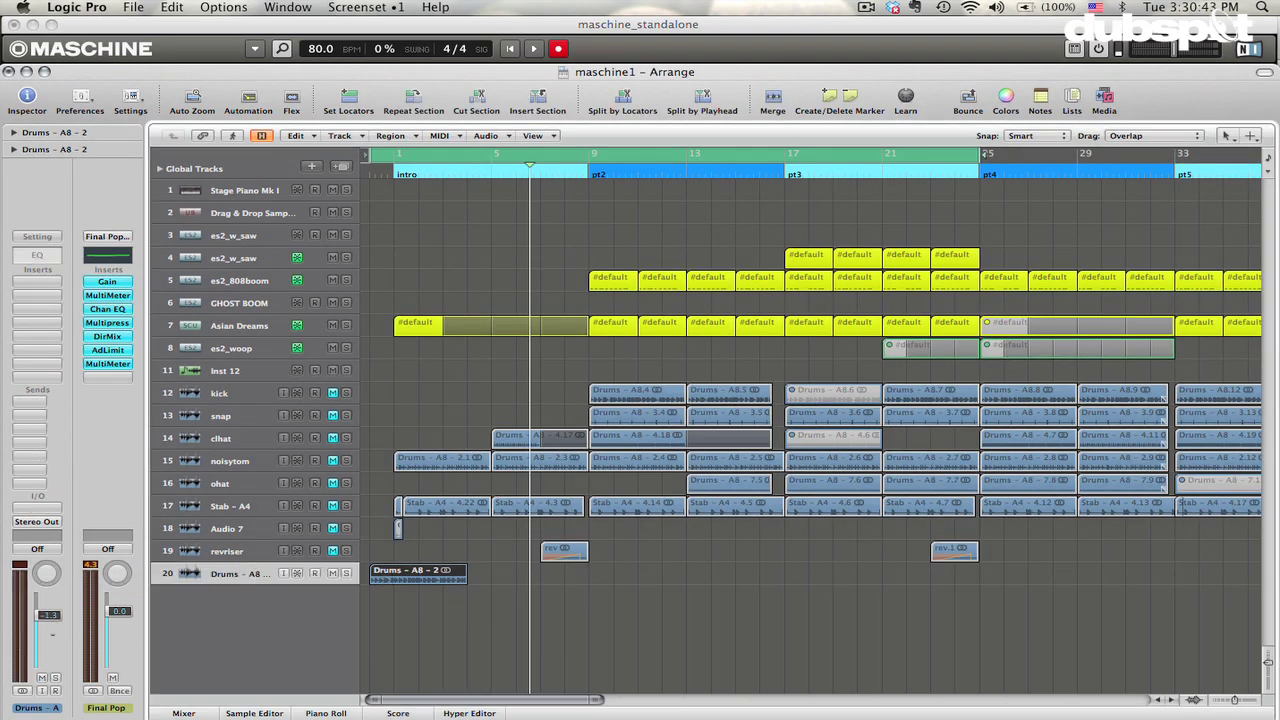
Set track 20 to -9.8 dB, move Drums - A8 - 2 to bar 1 and check its waveform
drag(48, 611, 48, 634)
drag(412, 572, 437, 574)
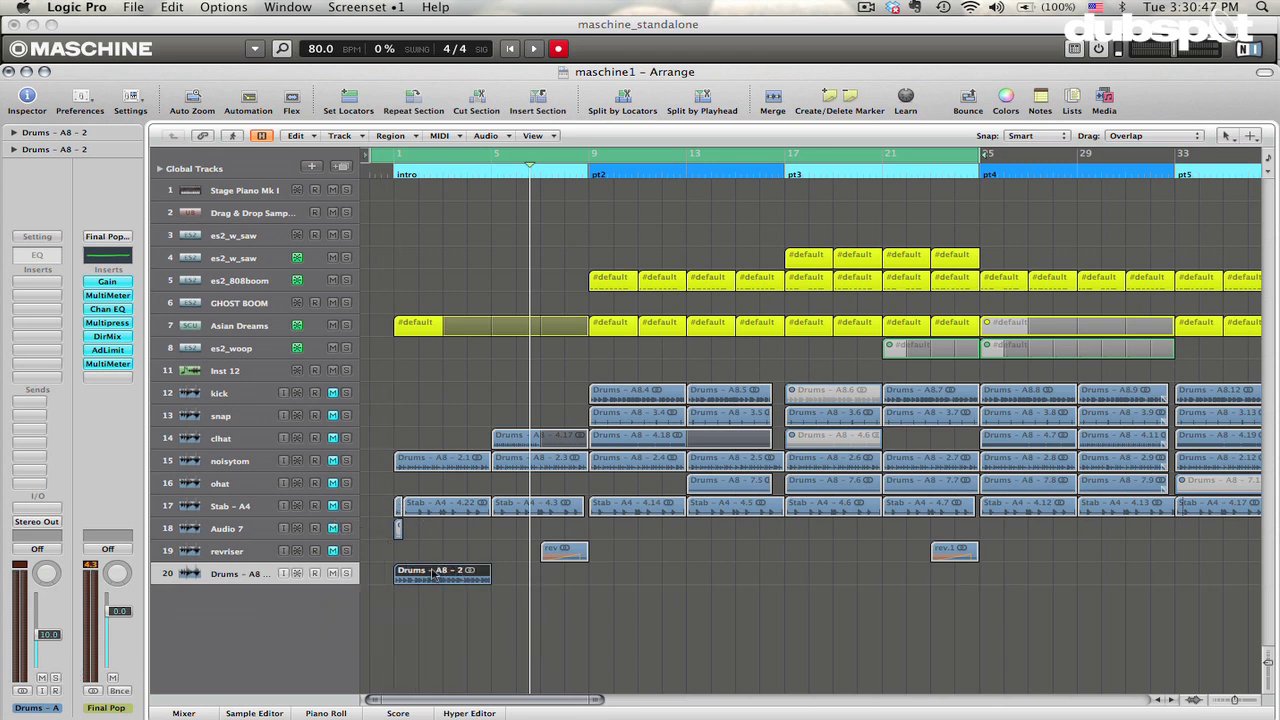
double_click(393, 173)
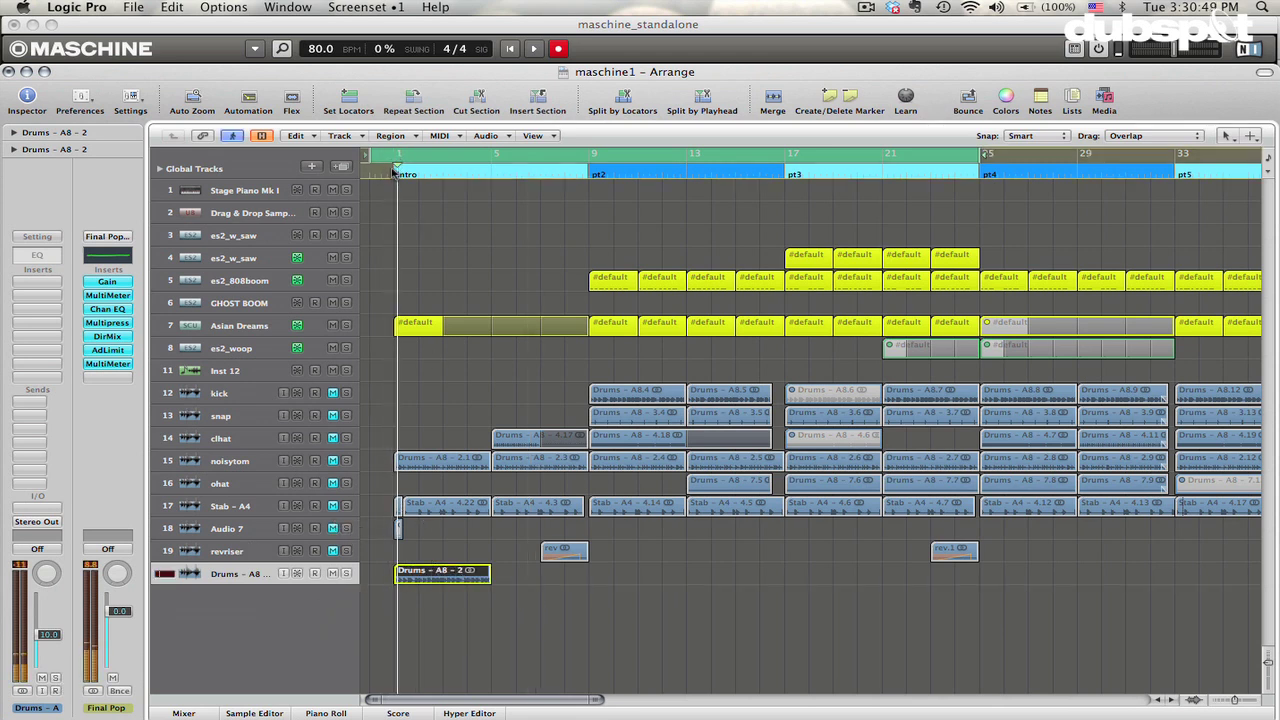
double_click(443, 572)
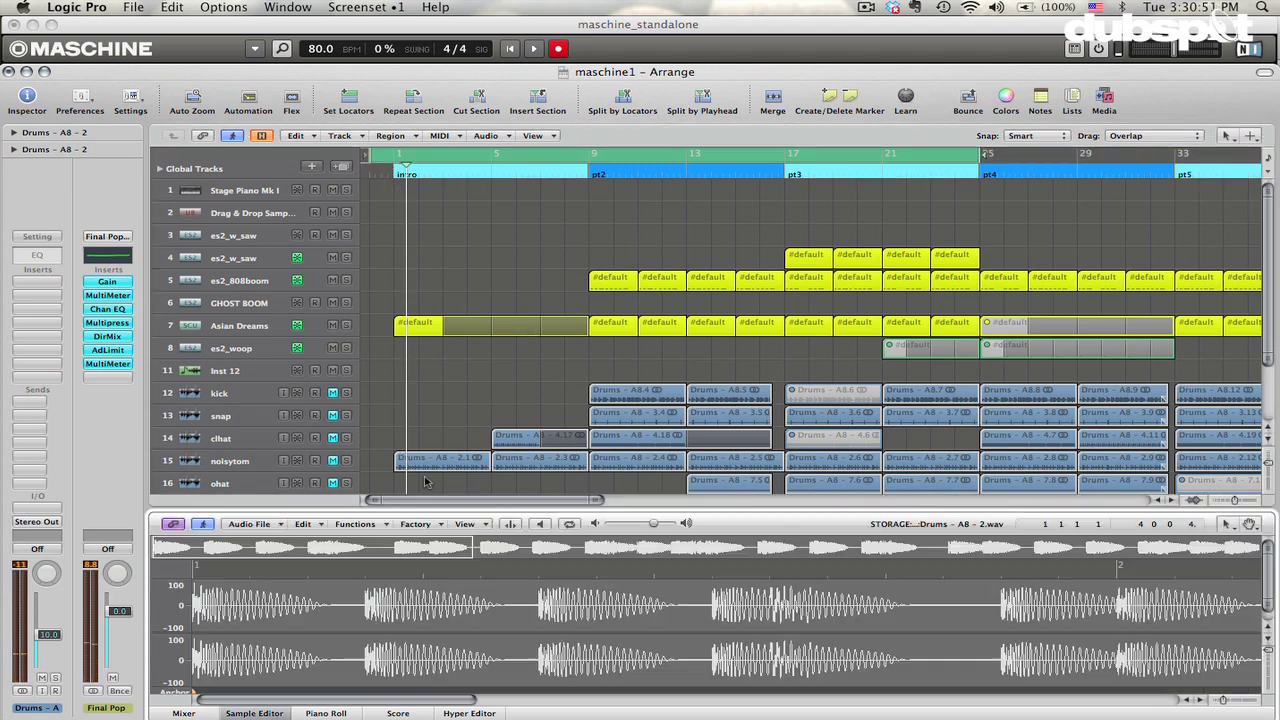
click(254, 713)
key(super+Tab)
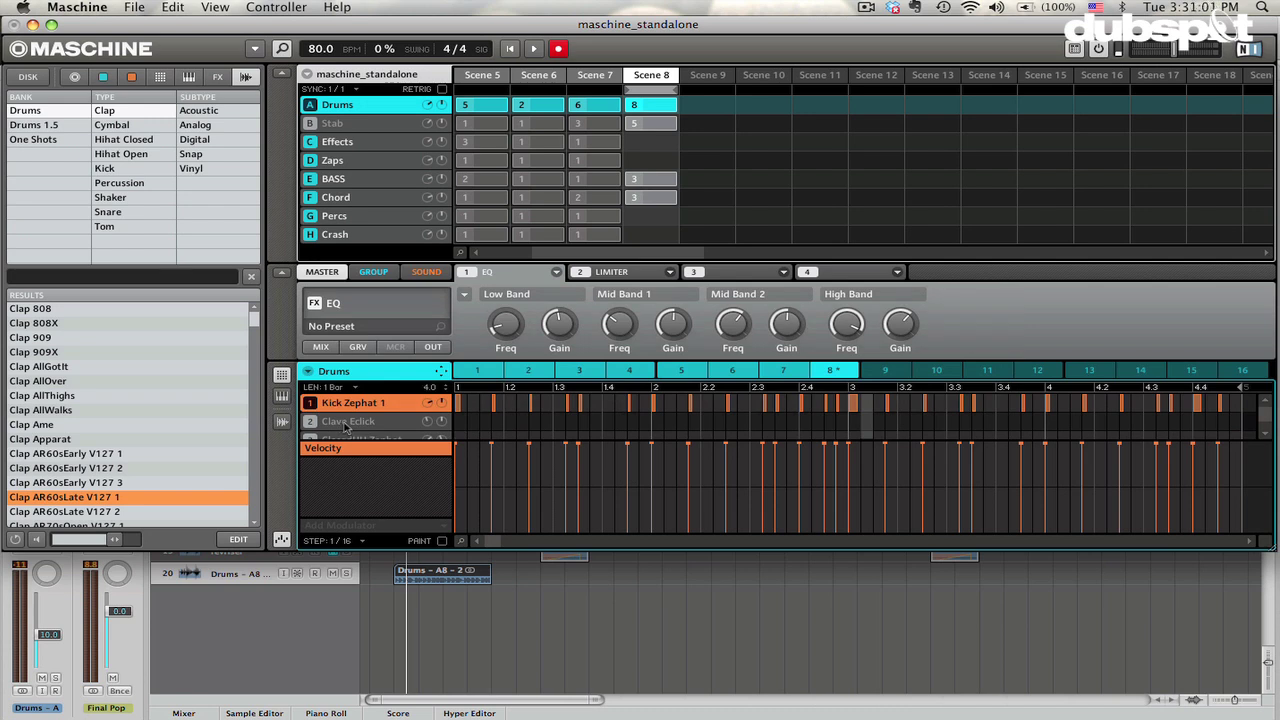
Show the HiTom Synchro sound's pattern in the Drums group and open Maschine's File menu
scroll(345, 425, down, 2)
click(345, 421)
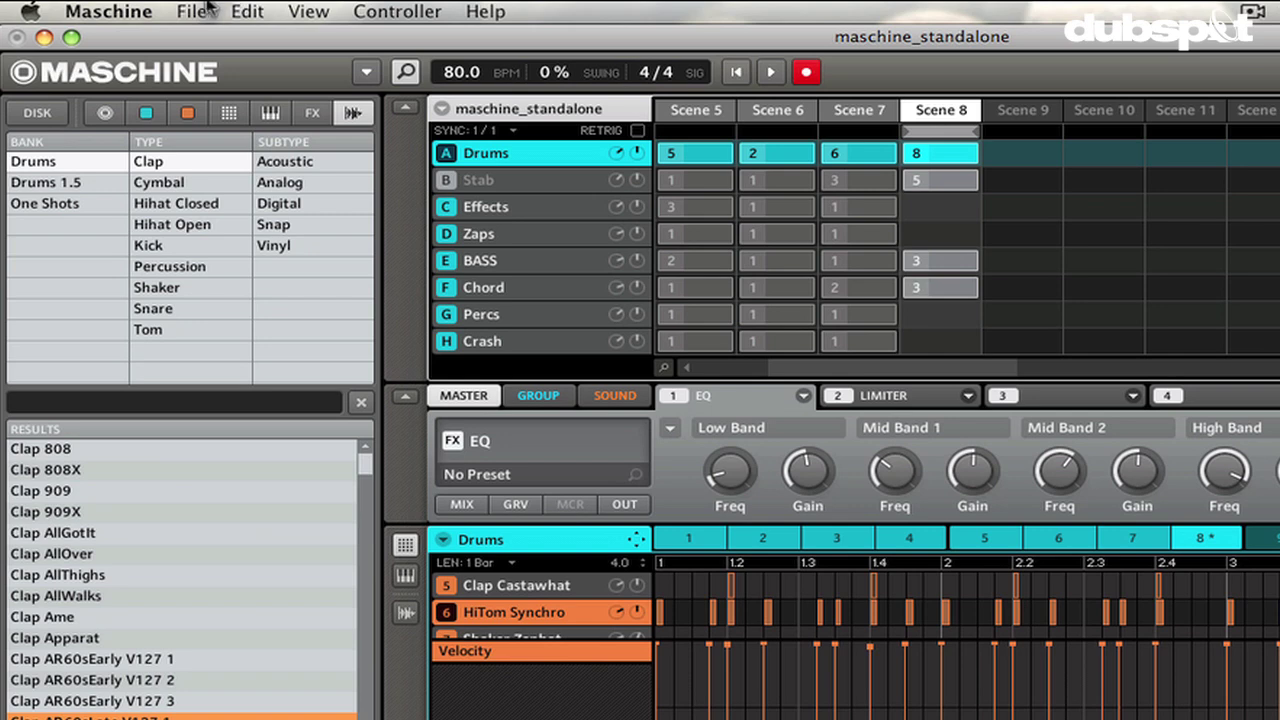
click(136, 7)
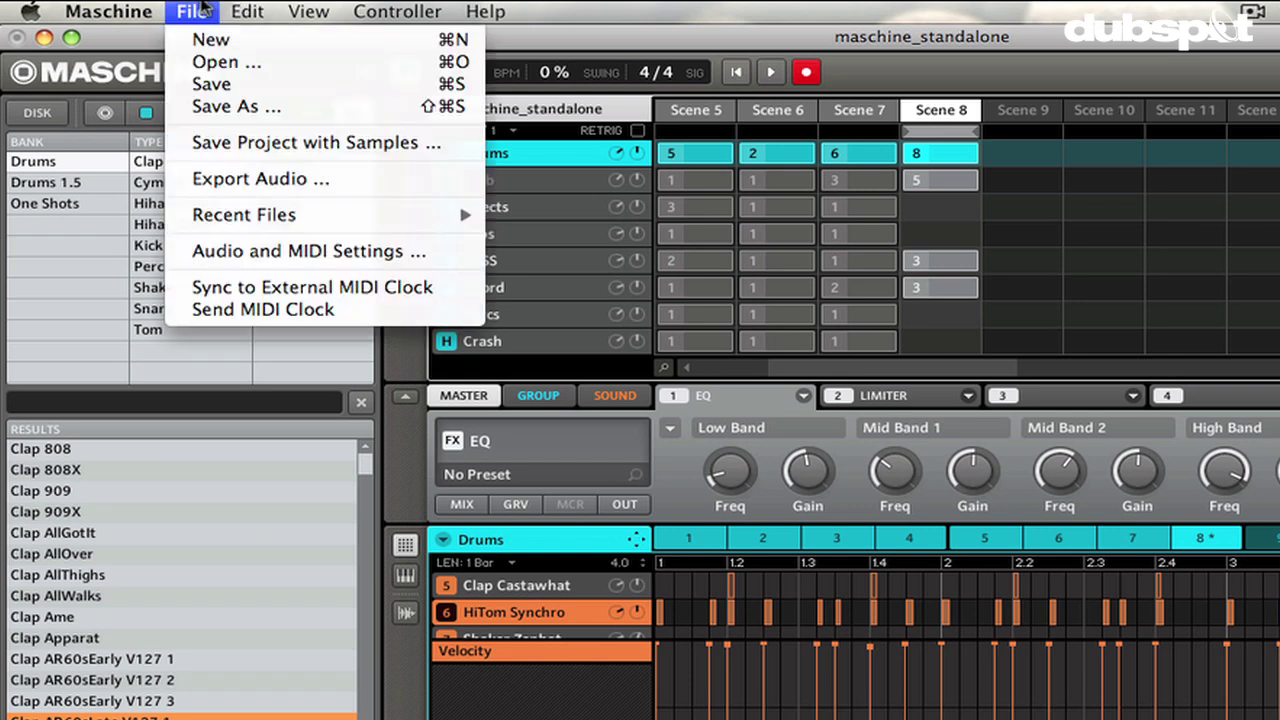
Open Maschine's Export Audio dialog for the loop range
click(208, 182)
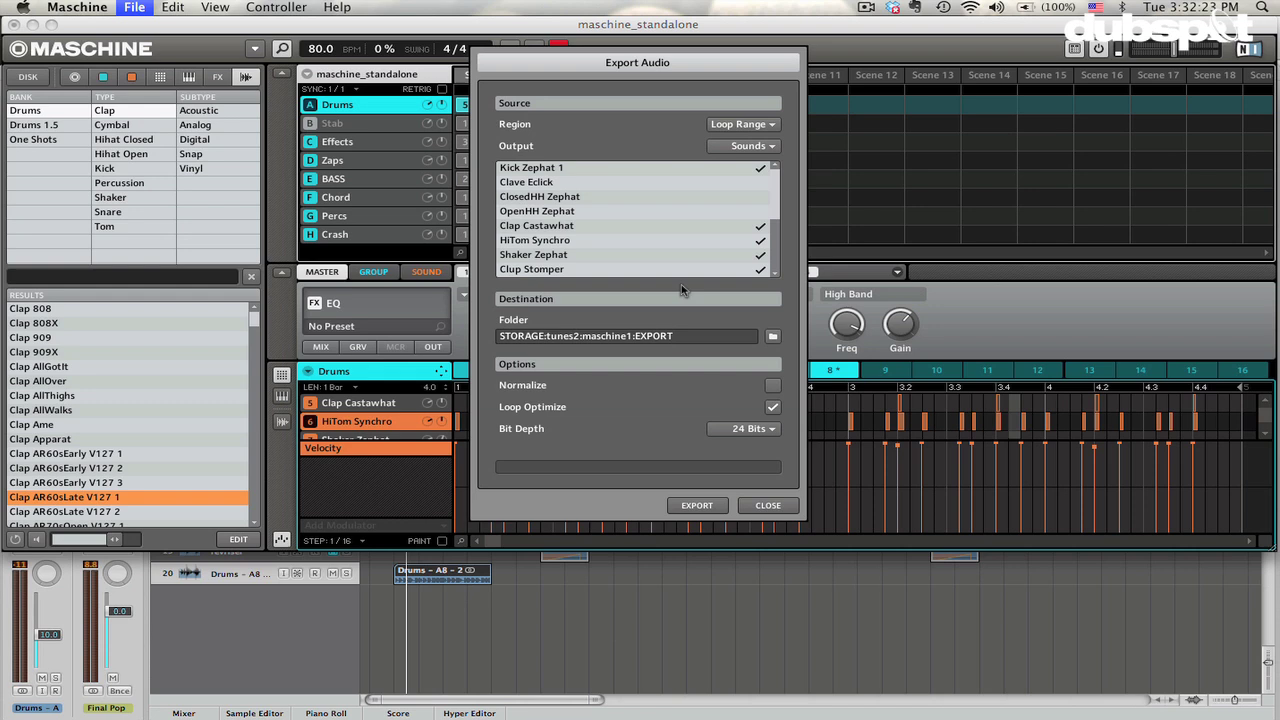
scroll(621, 181, down, 5)
scroll(621, 181, up, 2)
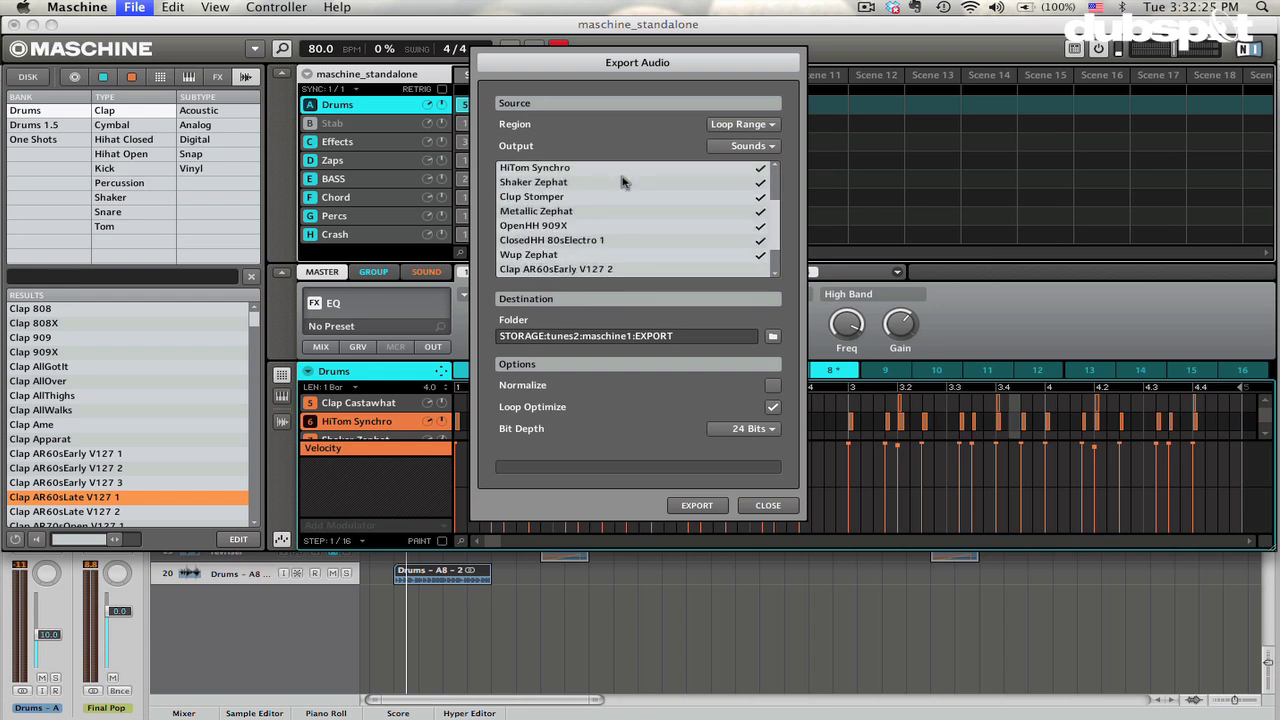
scroll(621, 181, up, 3)
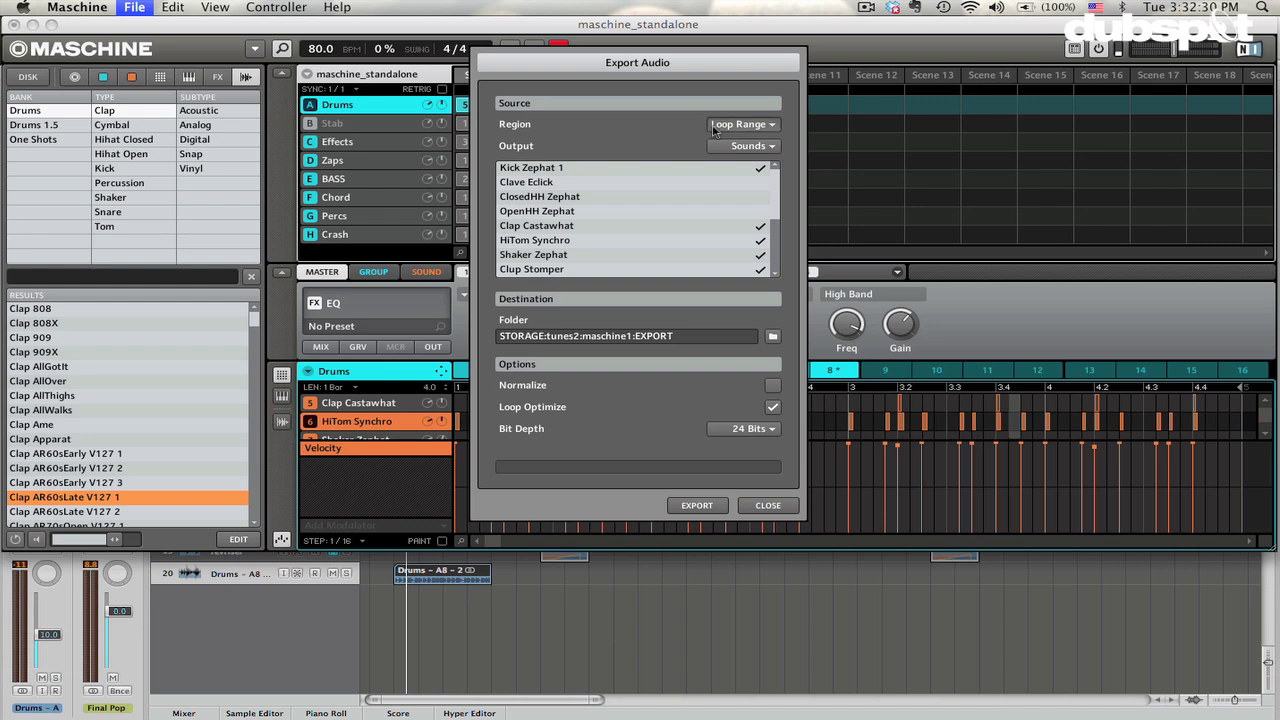
drag(577, 67, 551, 127)
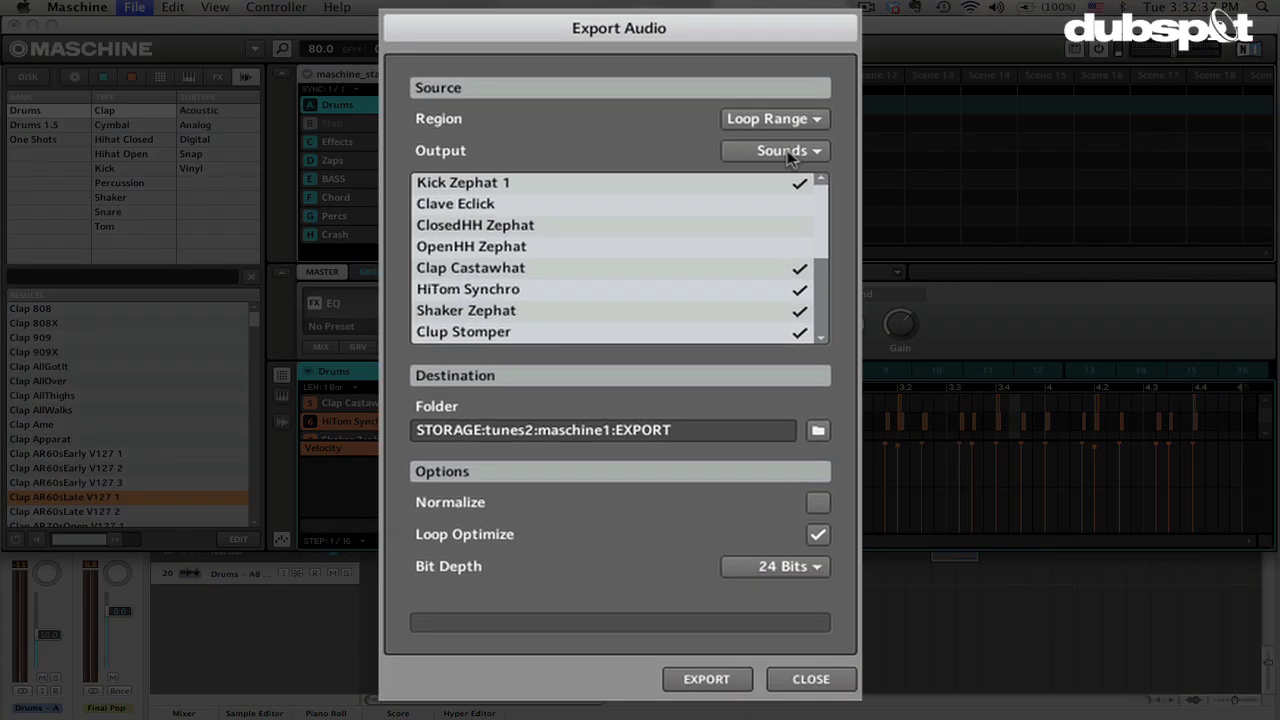
Set the export output to individual Sounds and review the checked drum sounds
click(787, 152)
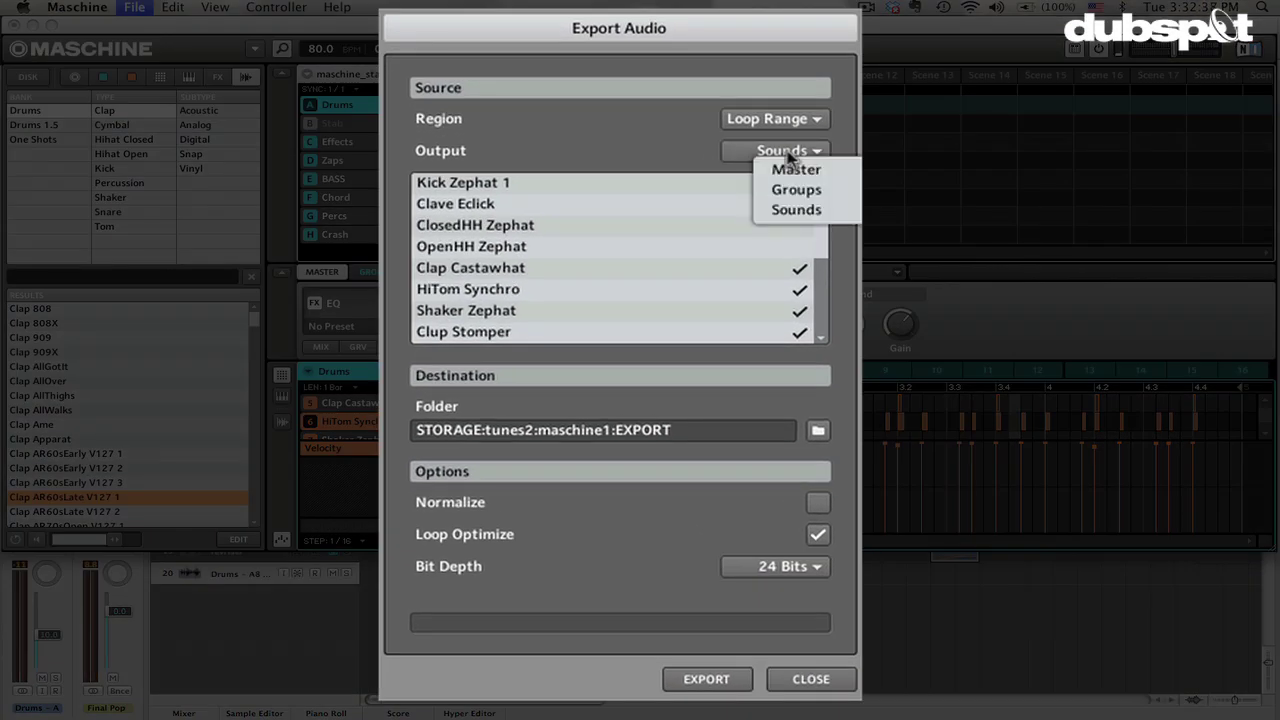
click(797, 211)
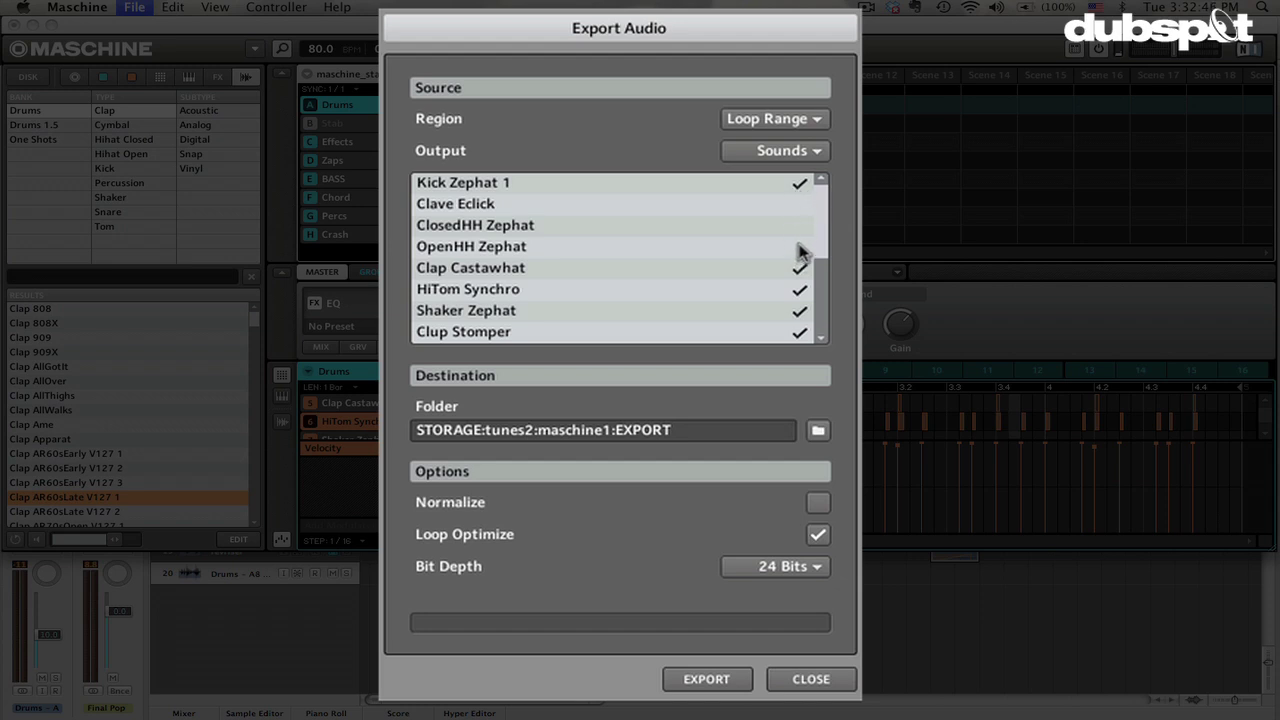
scroll(799, 249, down, 3)
scroll(799, 249, down, 2)
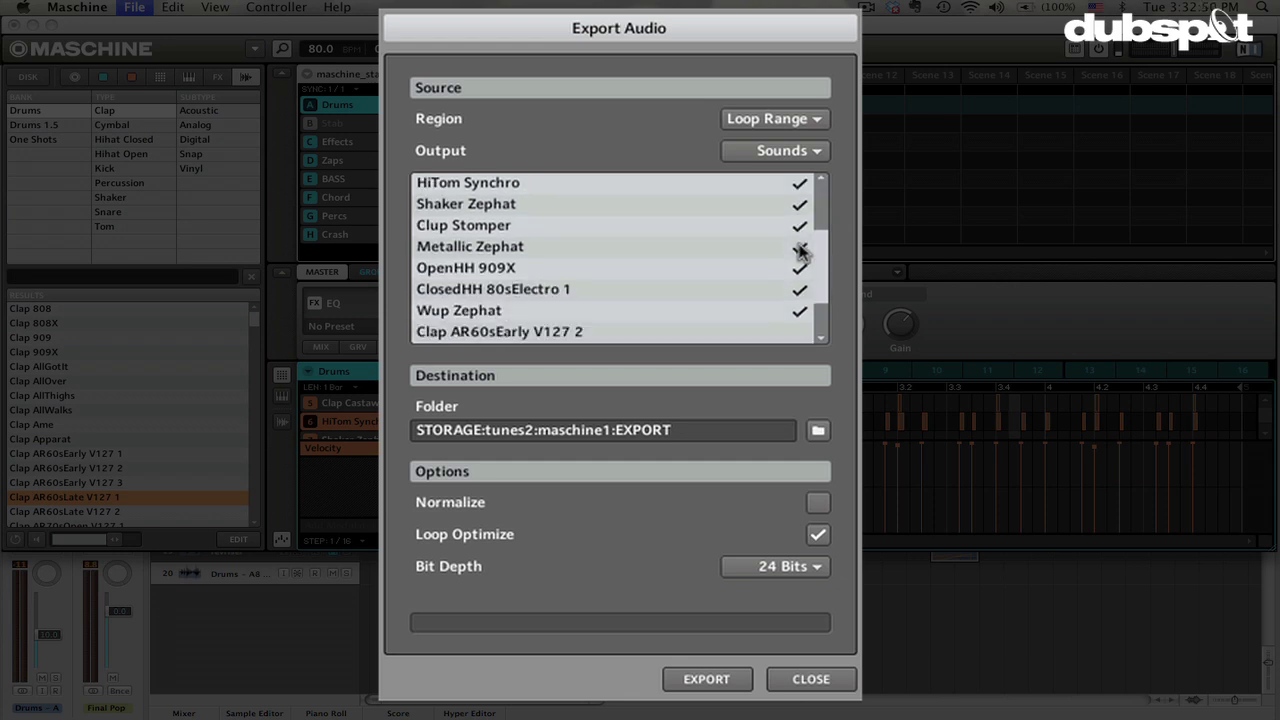
scroll(799, 249, up, 5)
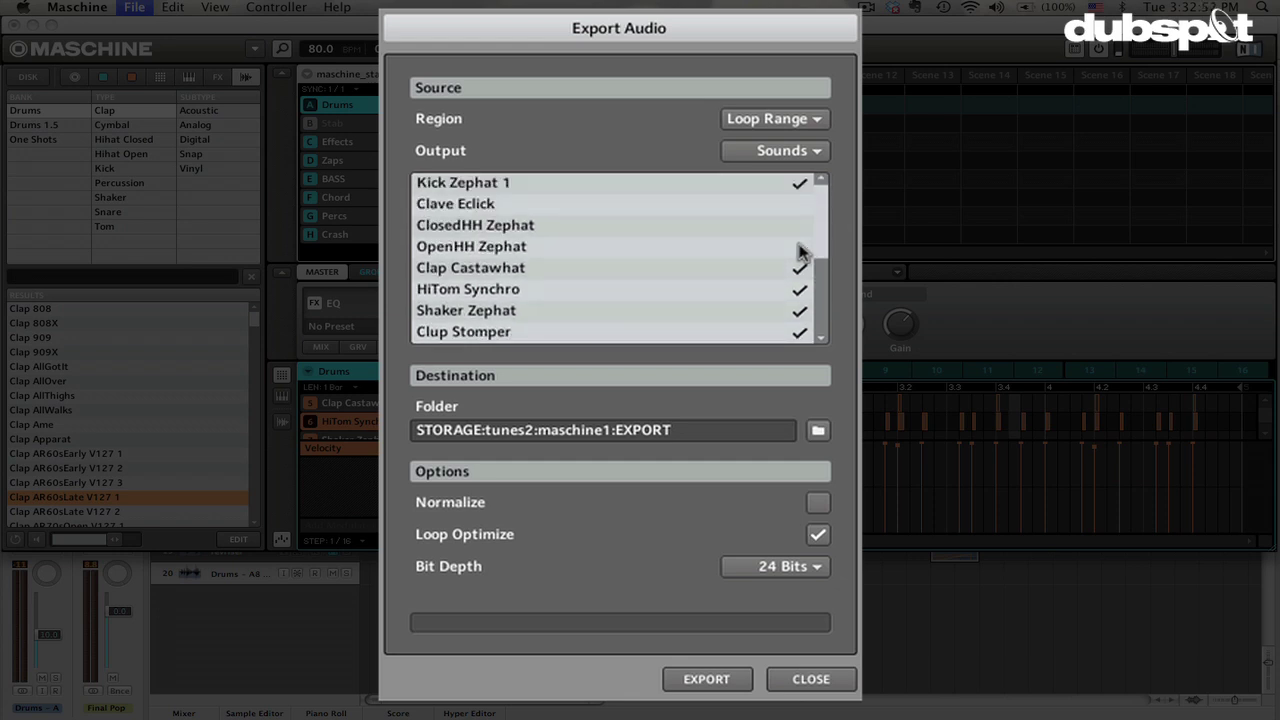
scroll(799, 249, down, 8)
scroll(799, 249, up, 8)
scroll(799, 249, down, 8)
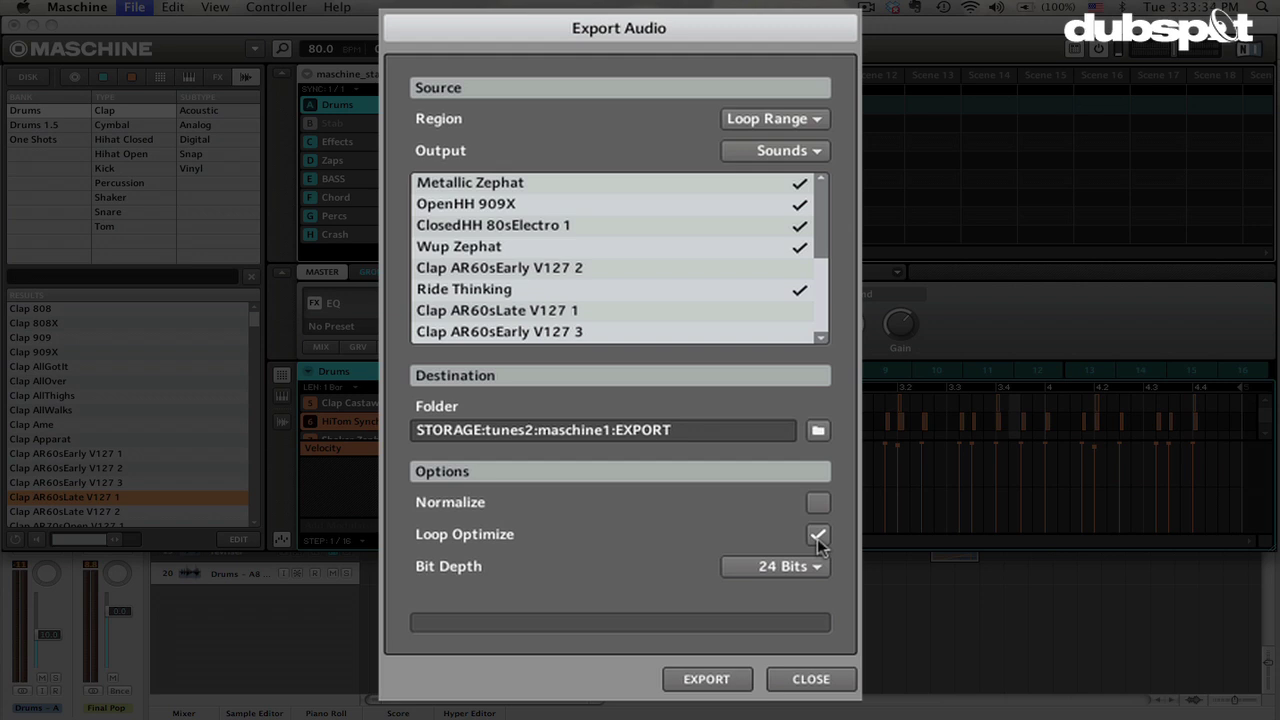
click(817, 536)
click(766, 568)
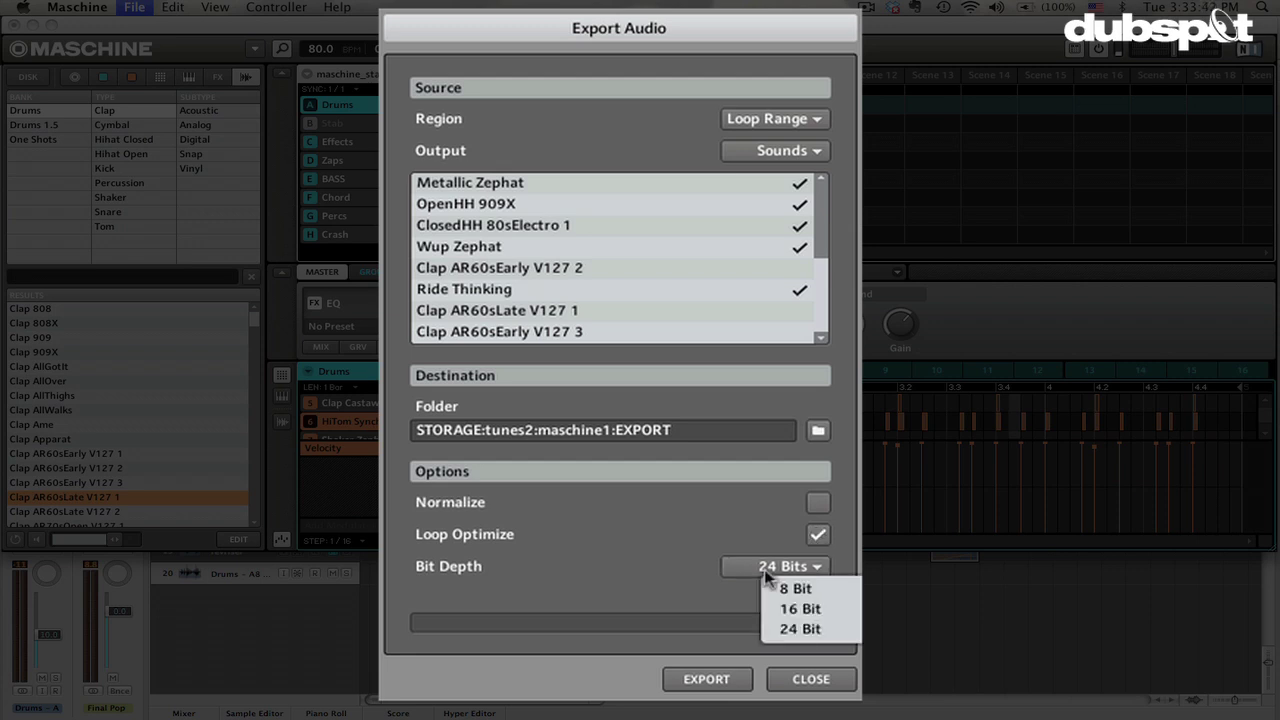
click(787, 628)
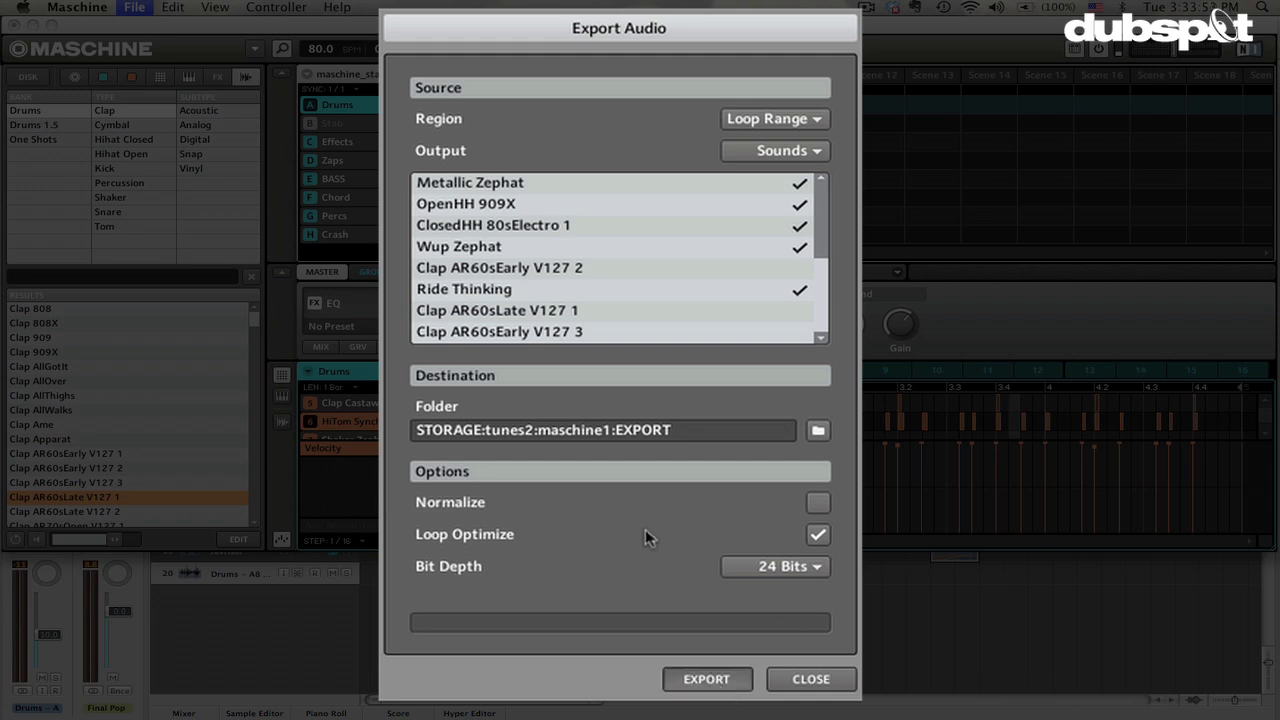
Bounce each checked drum sound to the EXPORT folder, then close Export Audio
key(Return)
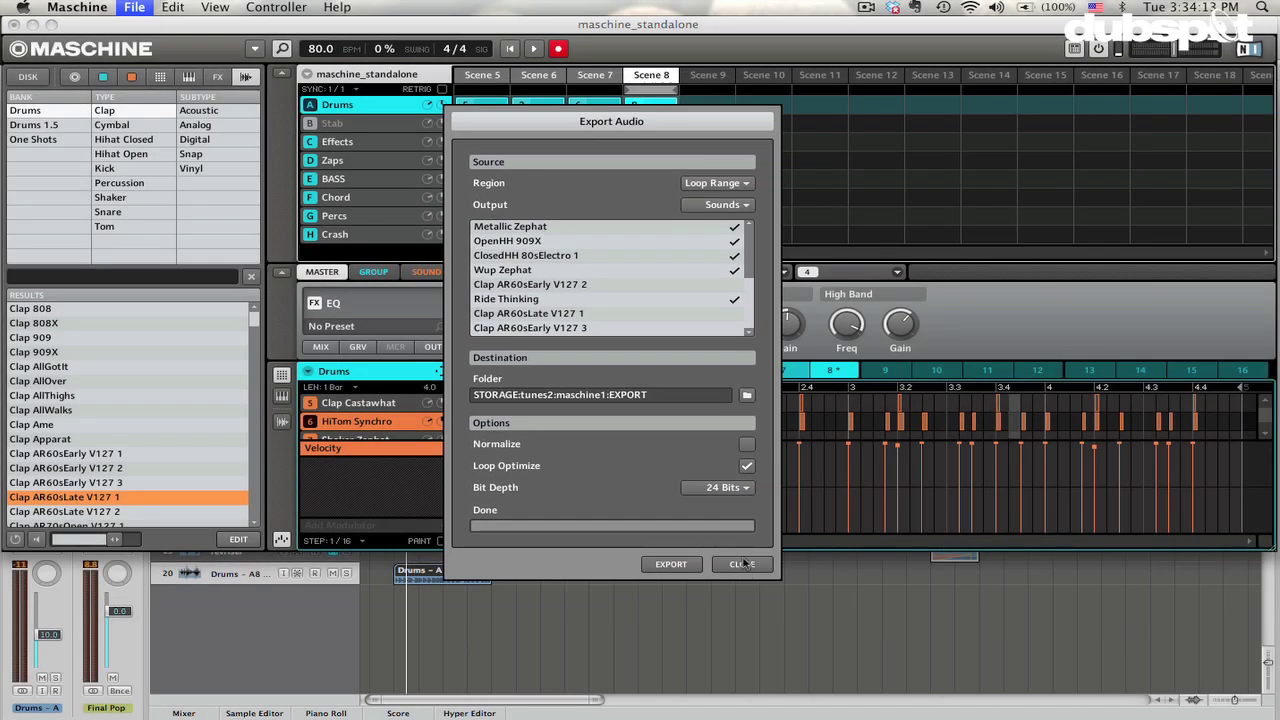
click(742, 565)
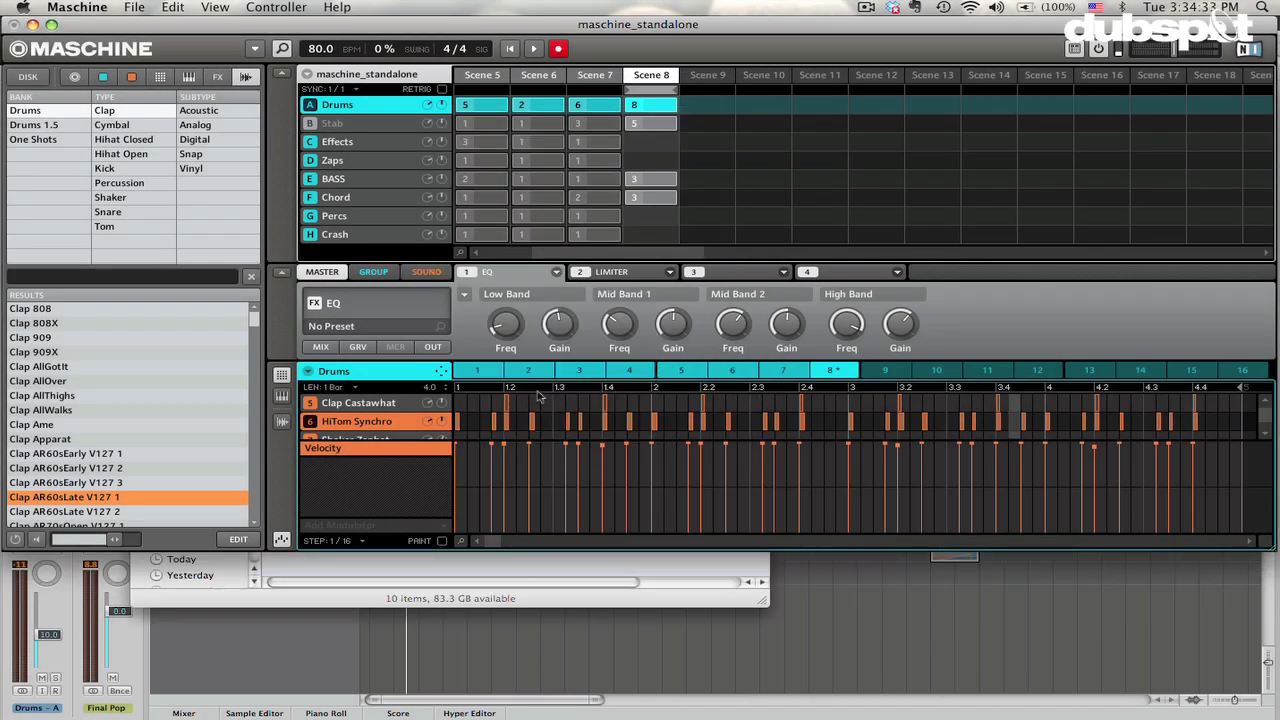
Select all ten exported WAVs in Finder's EXPORT folder and drag them into Logic's arrangement
key(super+Tab)
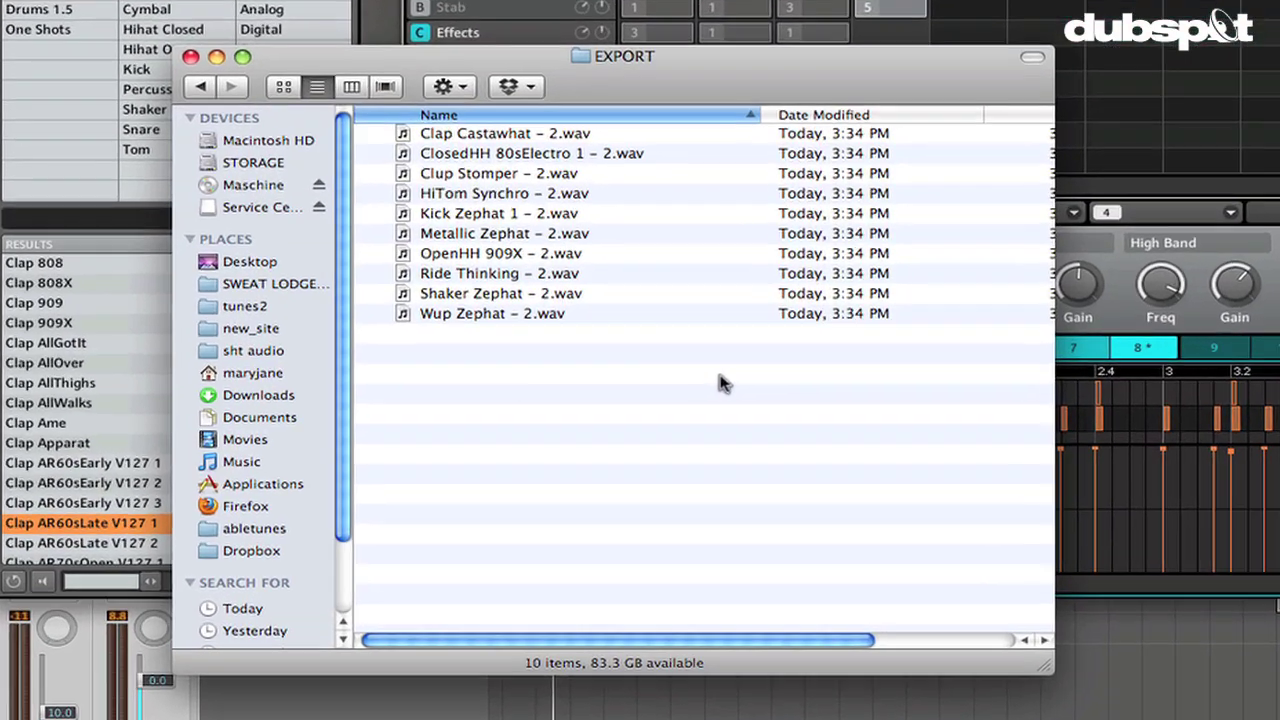
click(553, 135)
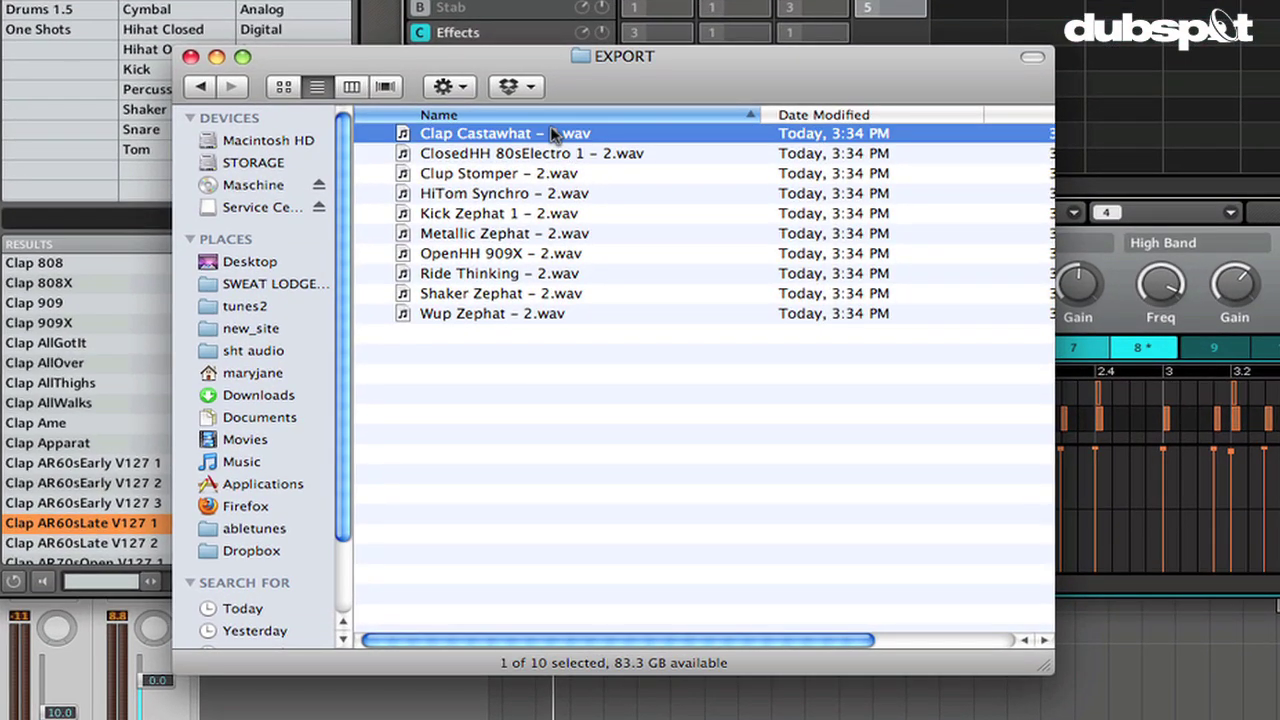
key(Down)
key(Down)
key(Down)
key(Down)
key(Down)
key(Down)
key(Down)
key(Down)
key(Down)
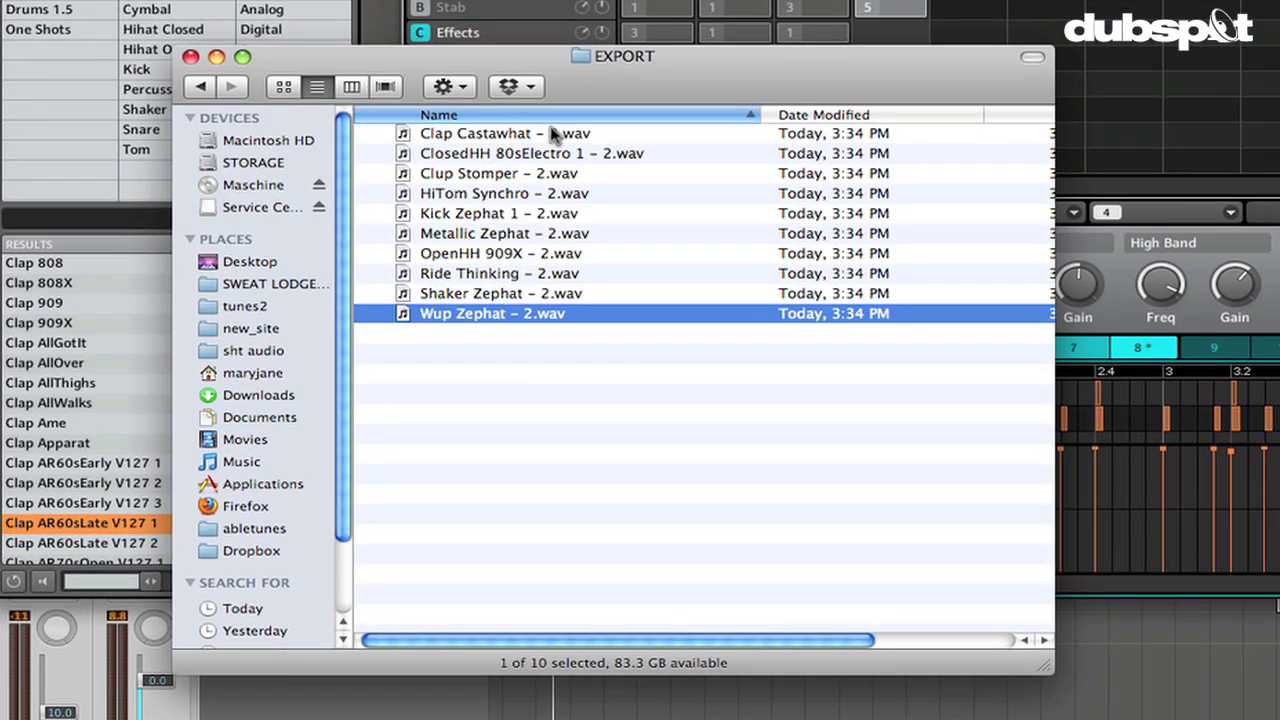
click(405, 133)
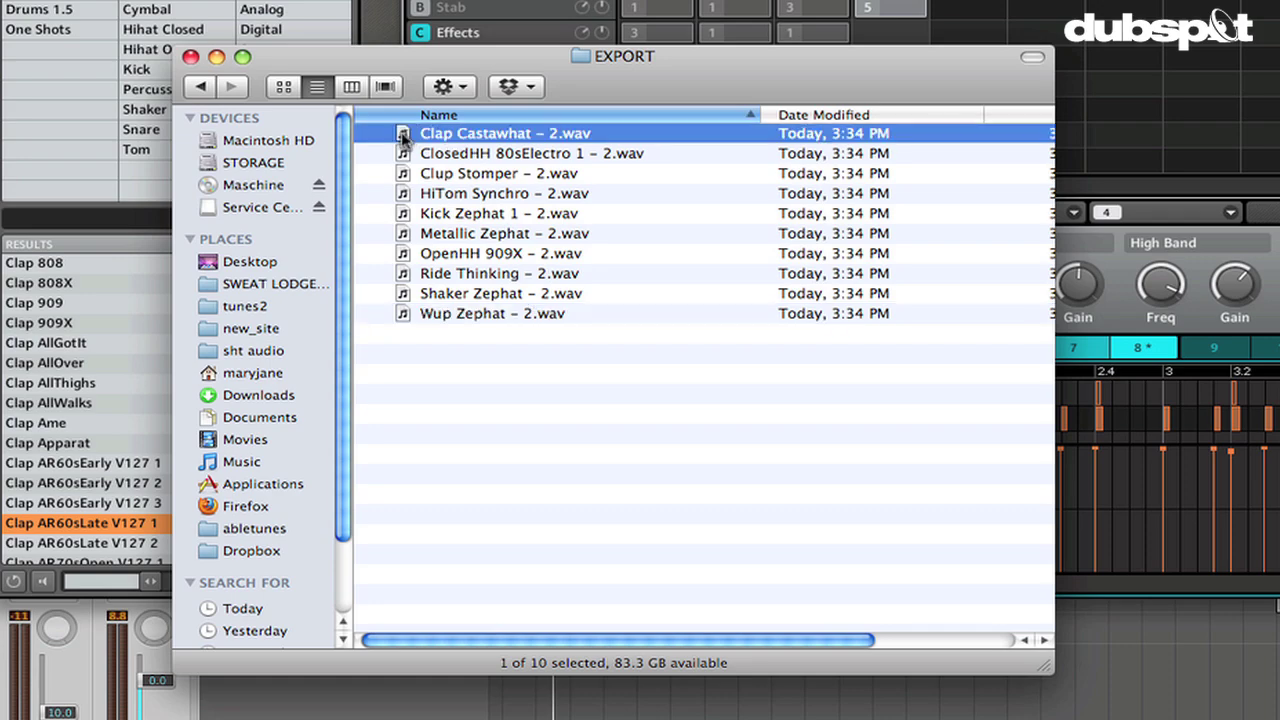
key(super+a)
drag(405, 133, 400, 668)
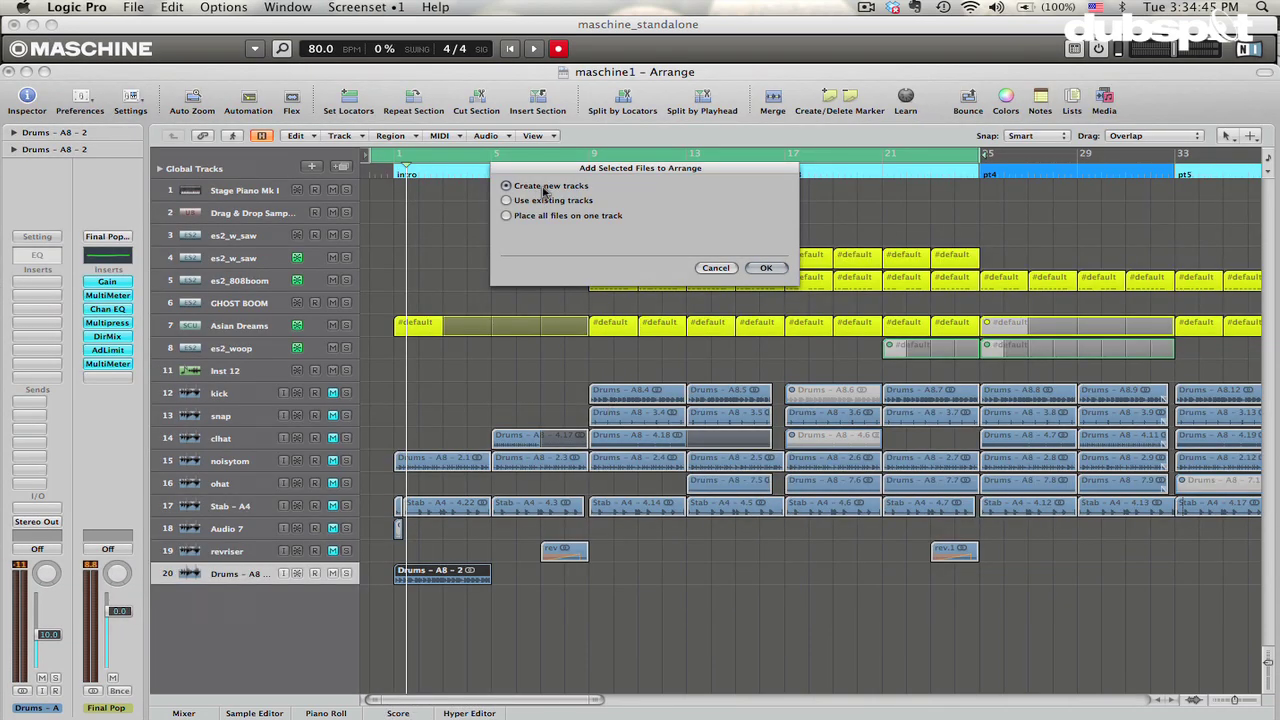
Add the ten drum files on new tracks, fit all 30 tracks, and play them back
click(766, 269)
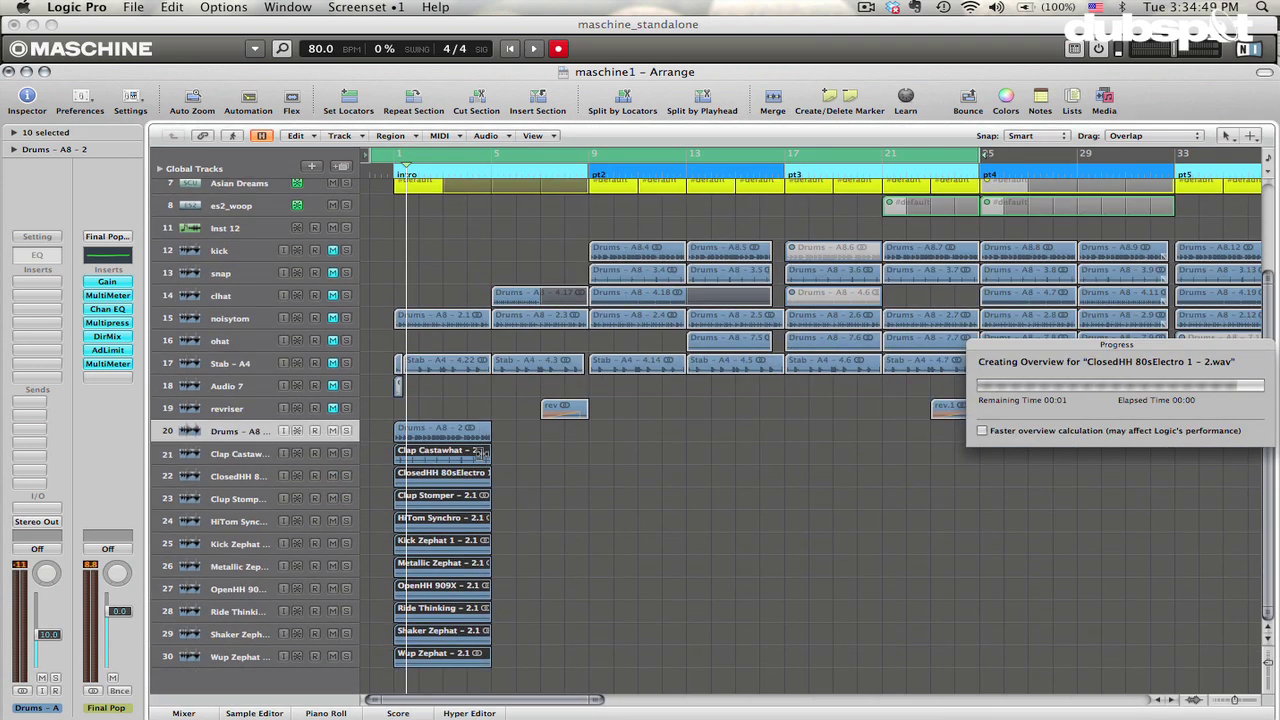
key(super+Up)
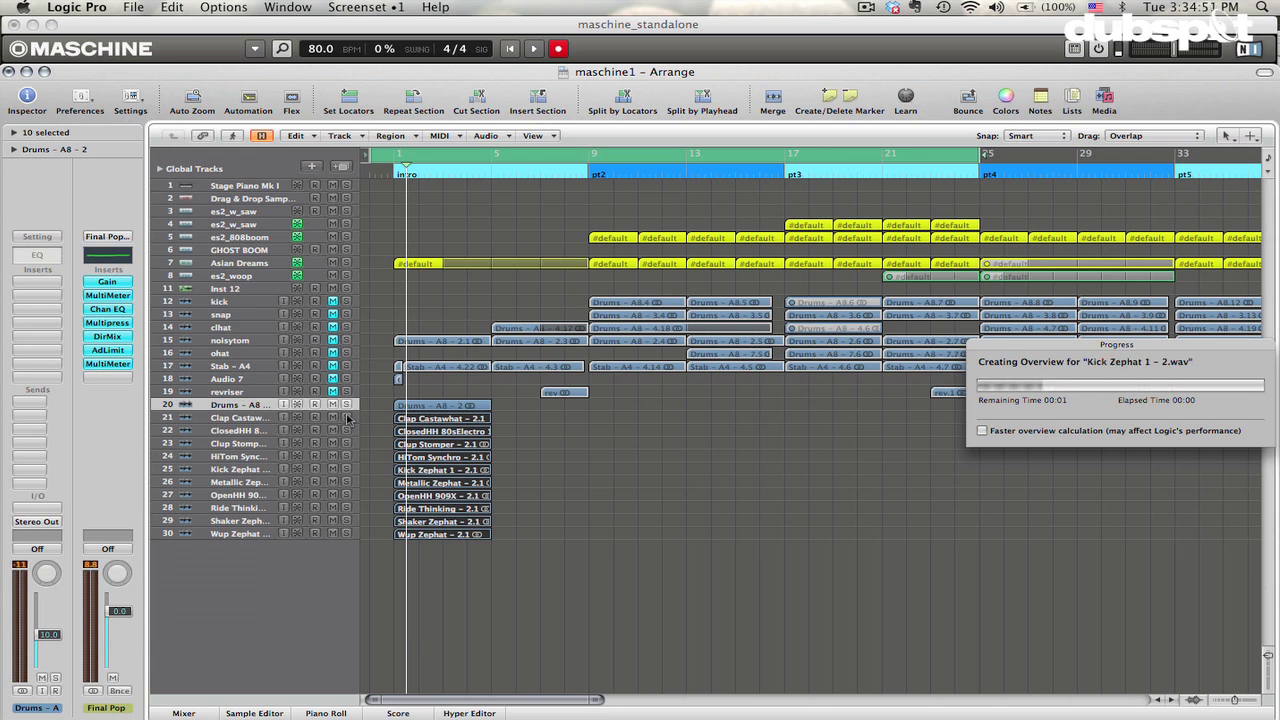
key(space)
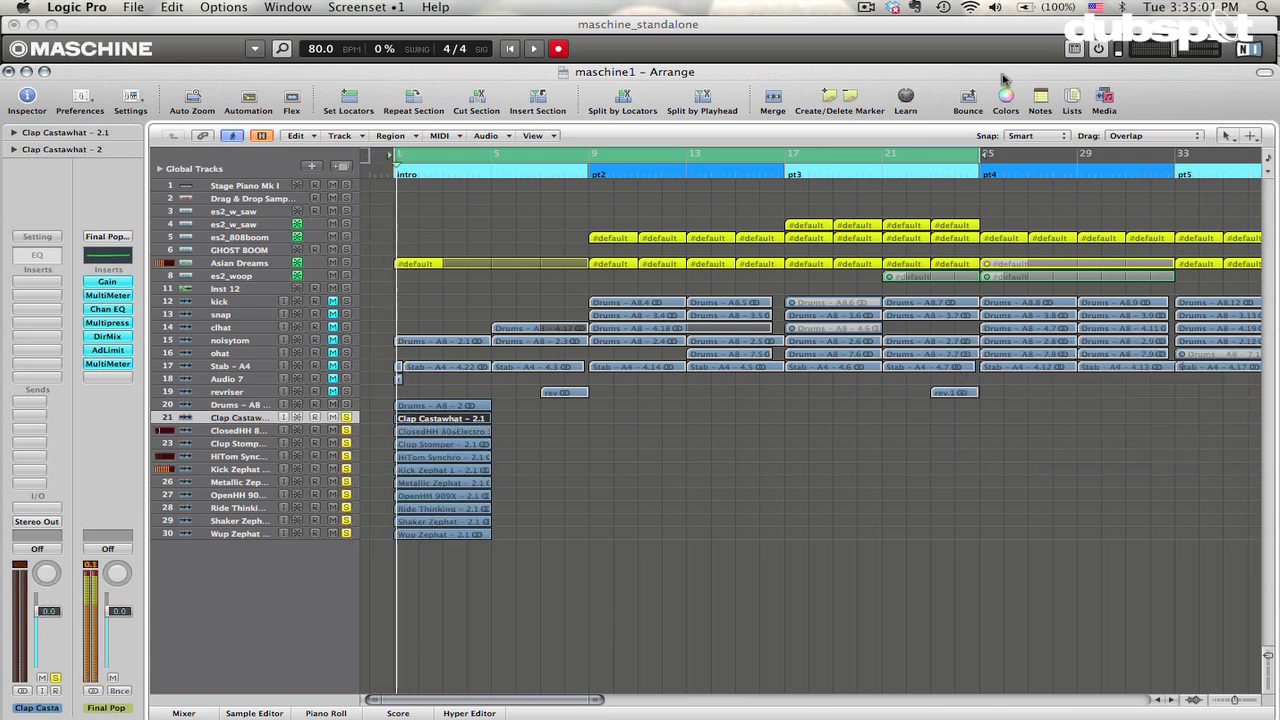
key(super+Right)
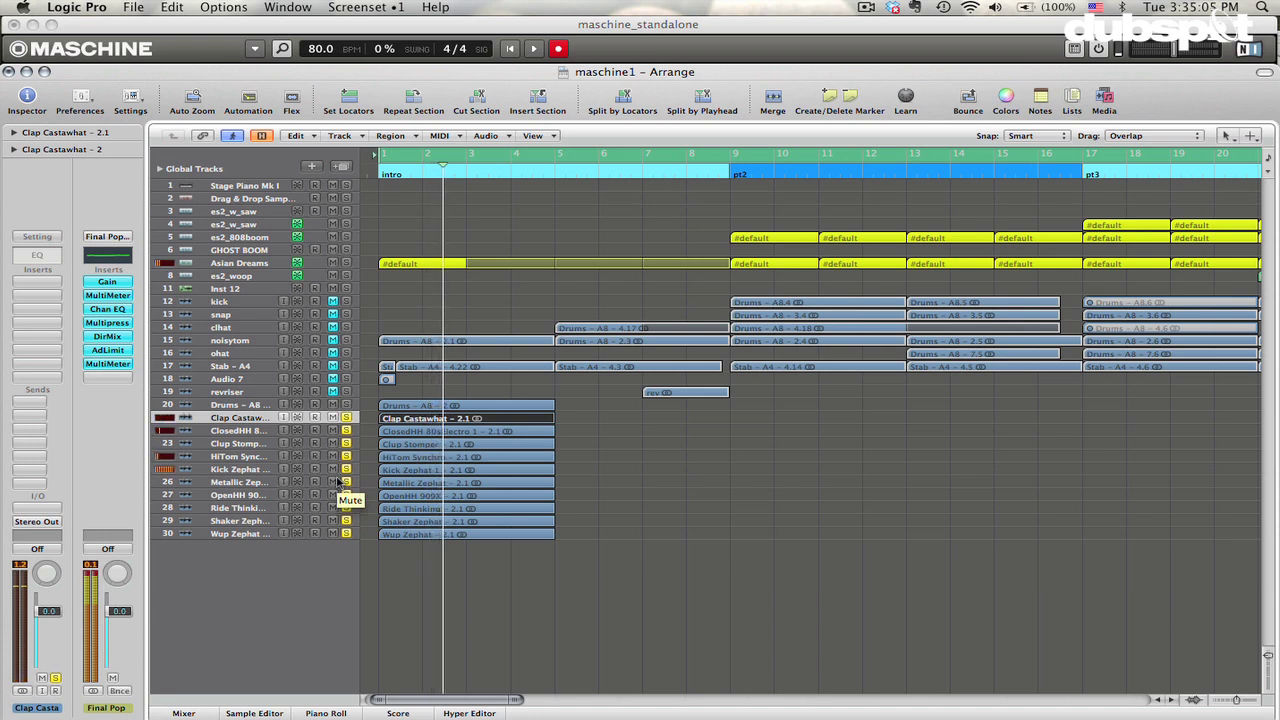
Delete the ten new drum regions and the empty tracks 20–30
drag(562, 540, 443, 572)
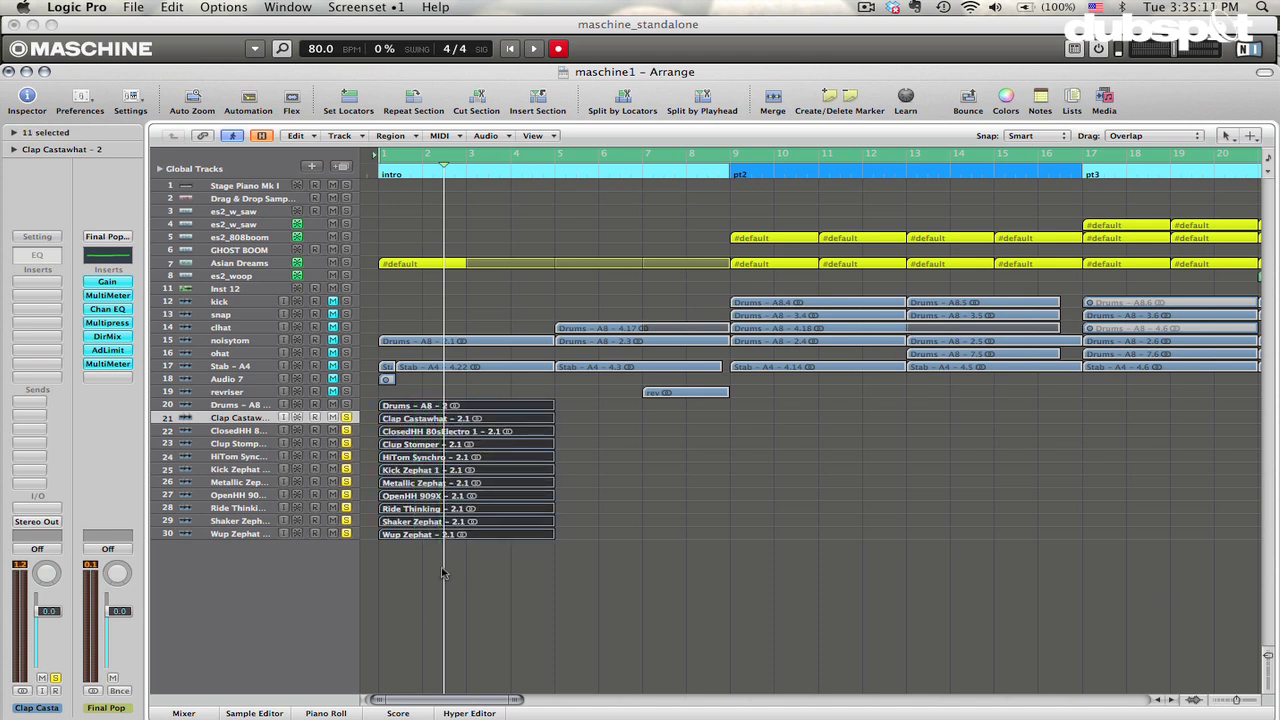
key(Delete)
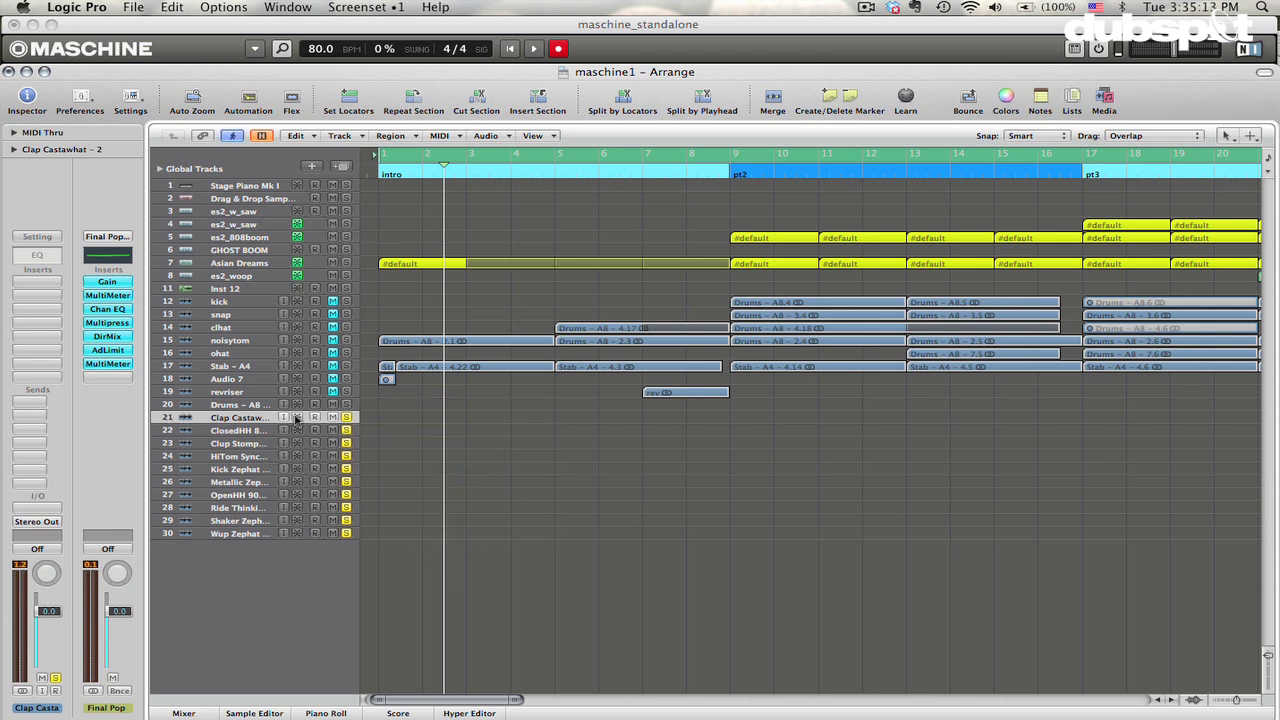
key(super+shift+BackSpace)
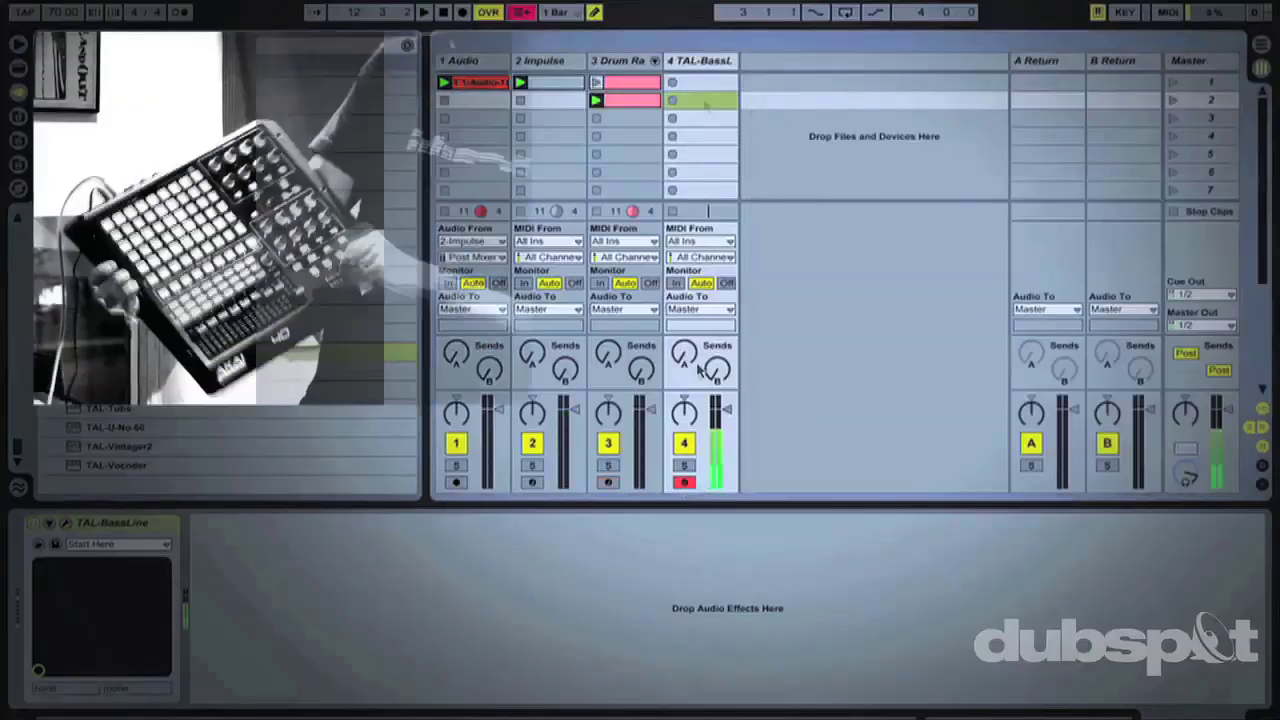
click(674, 100)
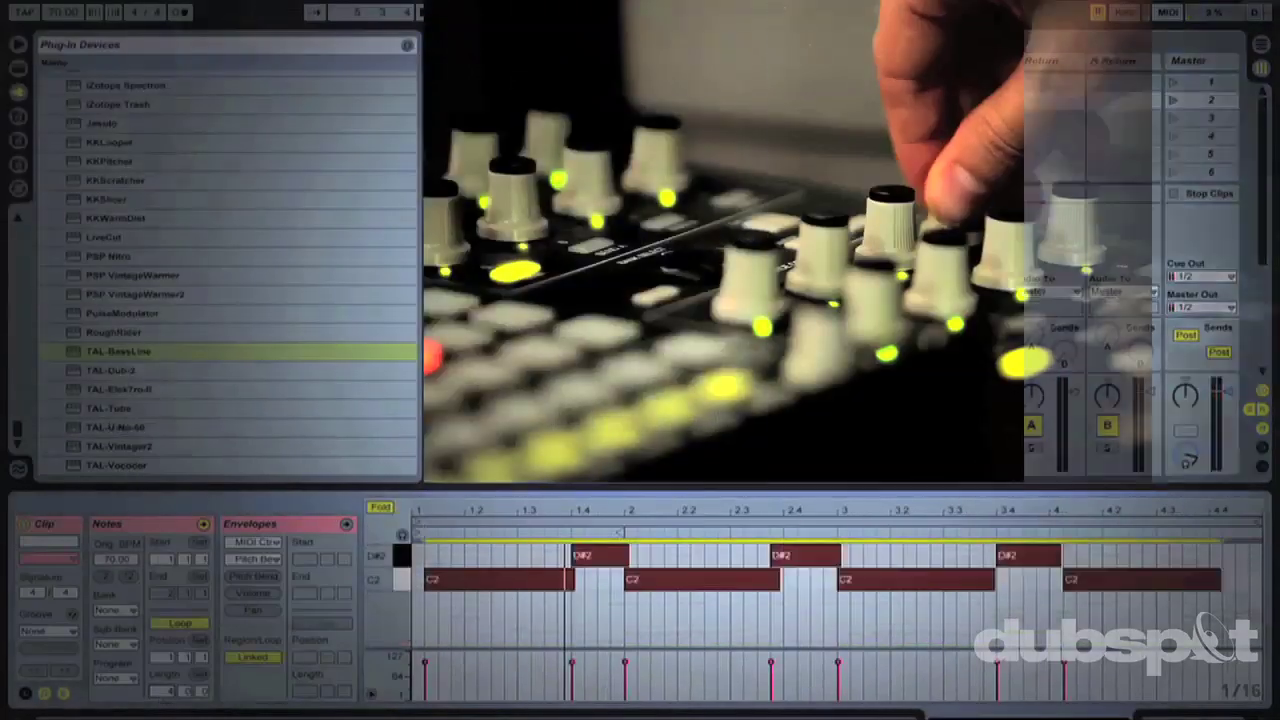